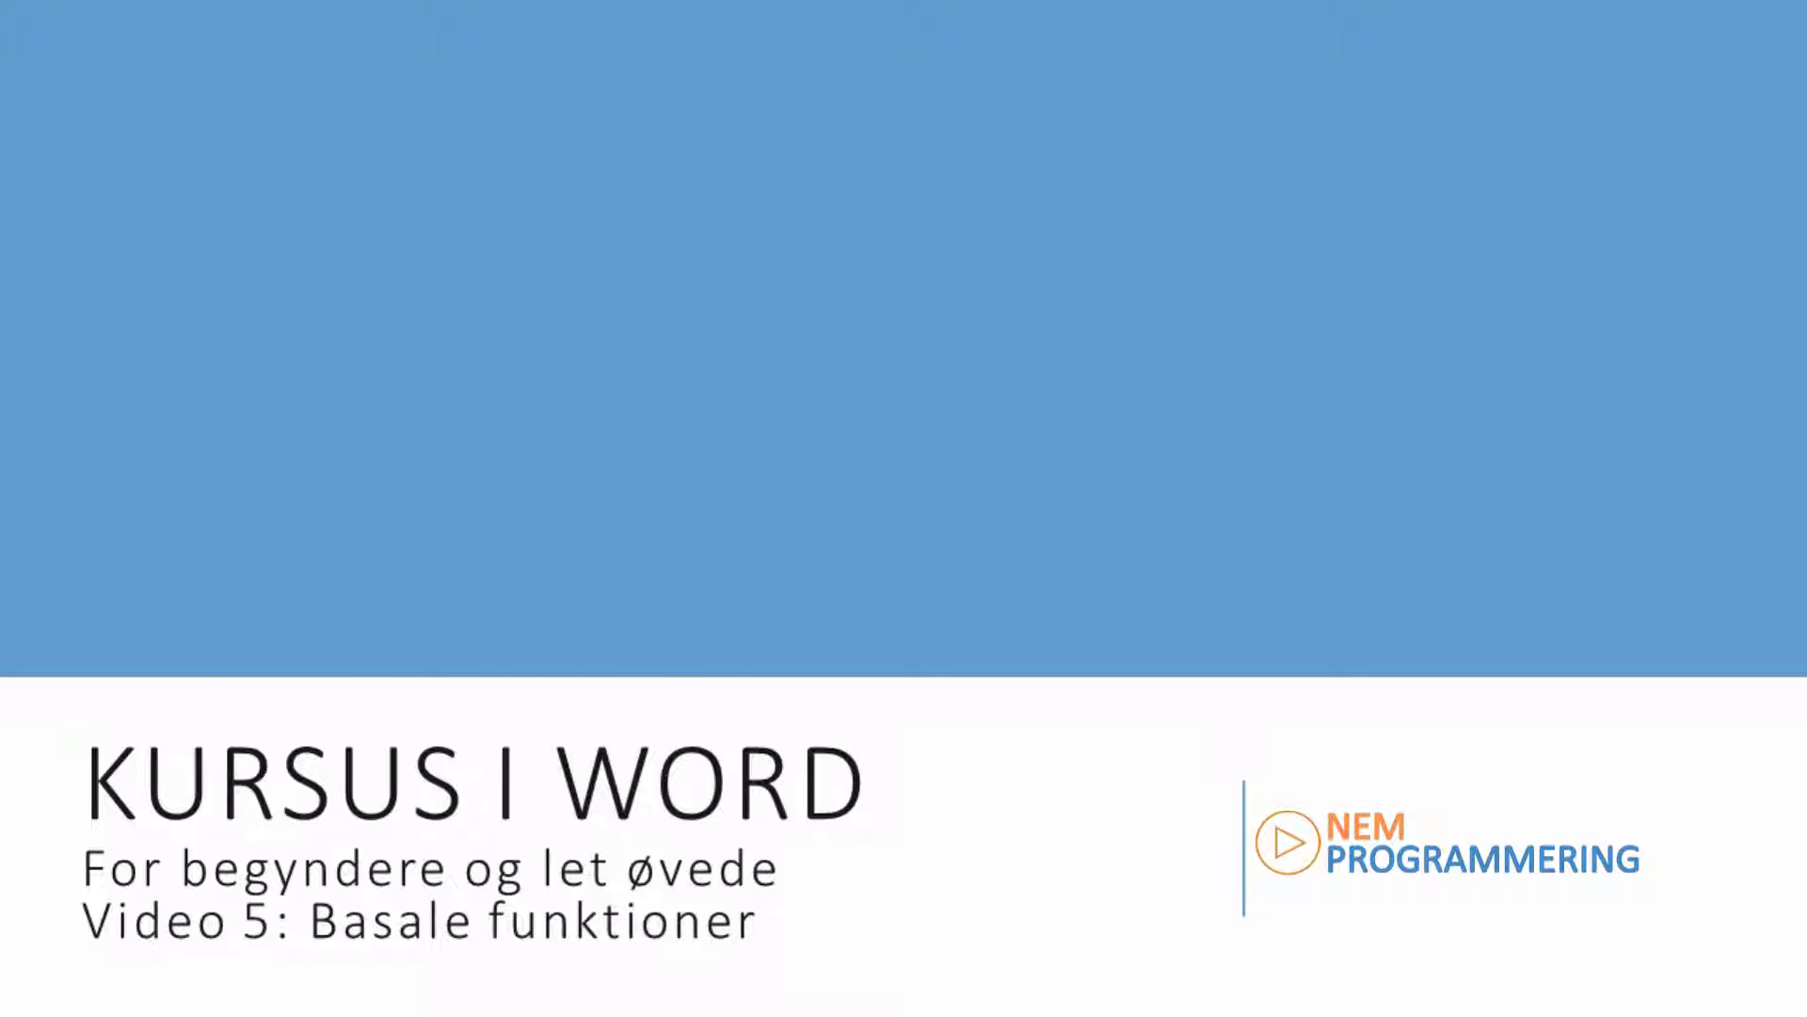
Advance the intro slides to the slide listing the video's topics
{"action": "key", "text": "Right"}
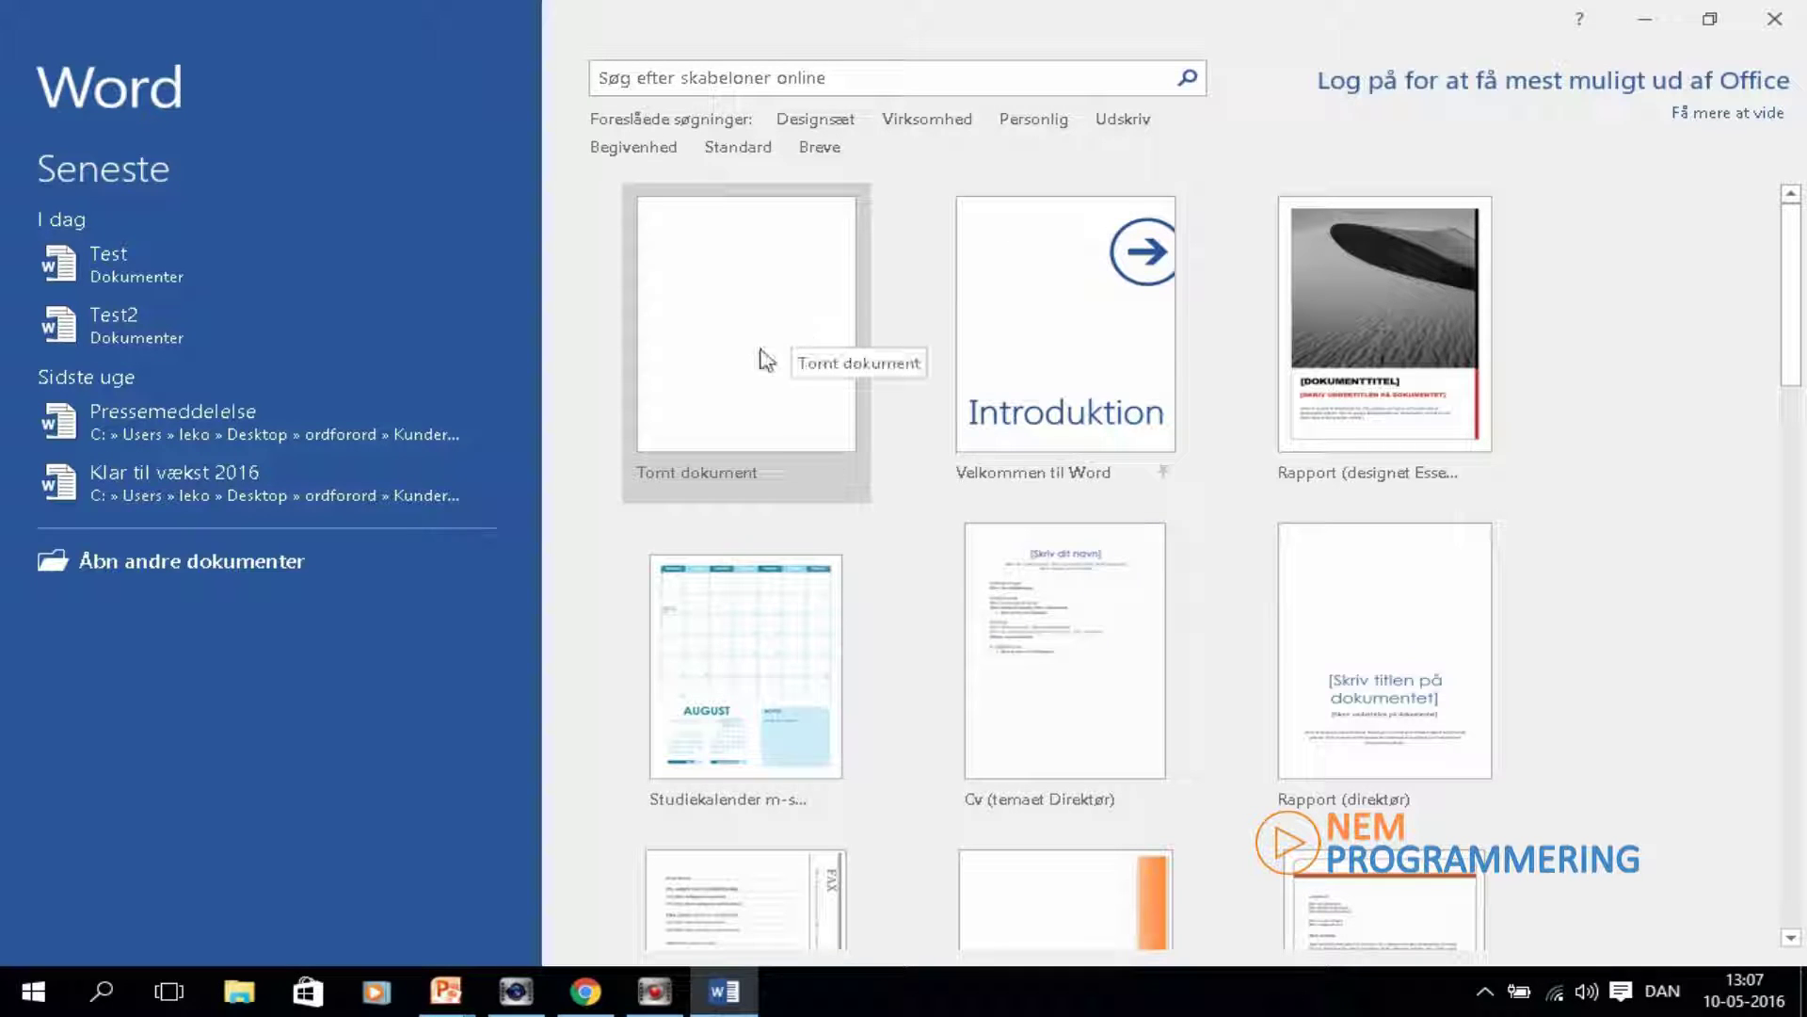
Create a new Tomt dokument (blank document) from Word's start screen
{"action": "left_click", "coordinate": [739, 328]}
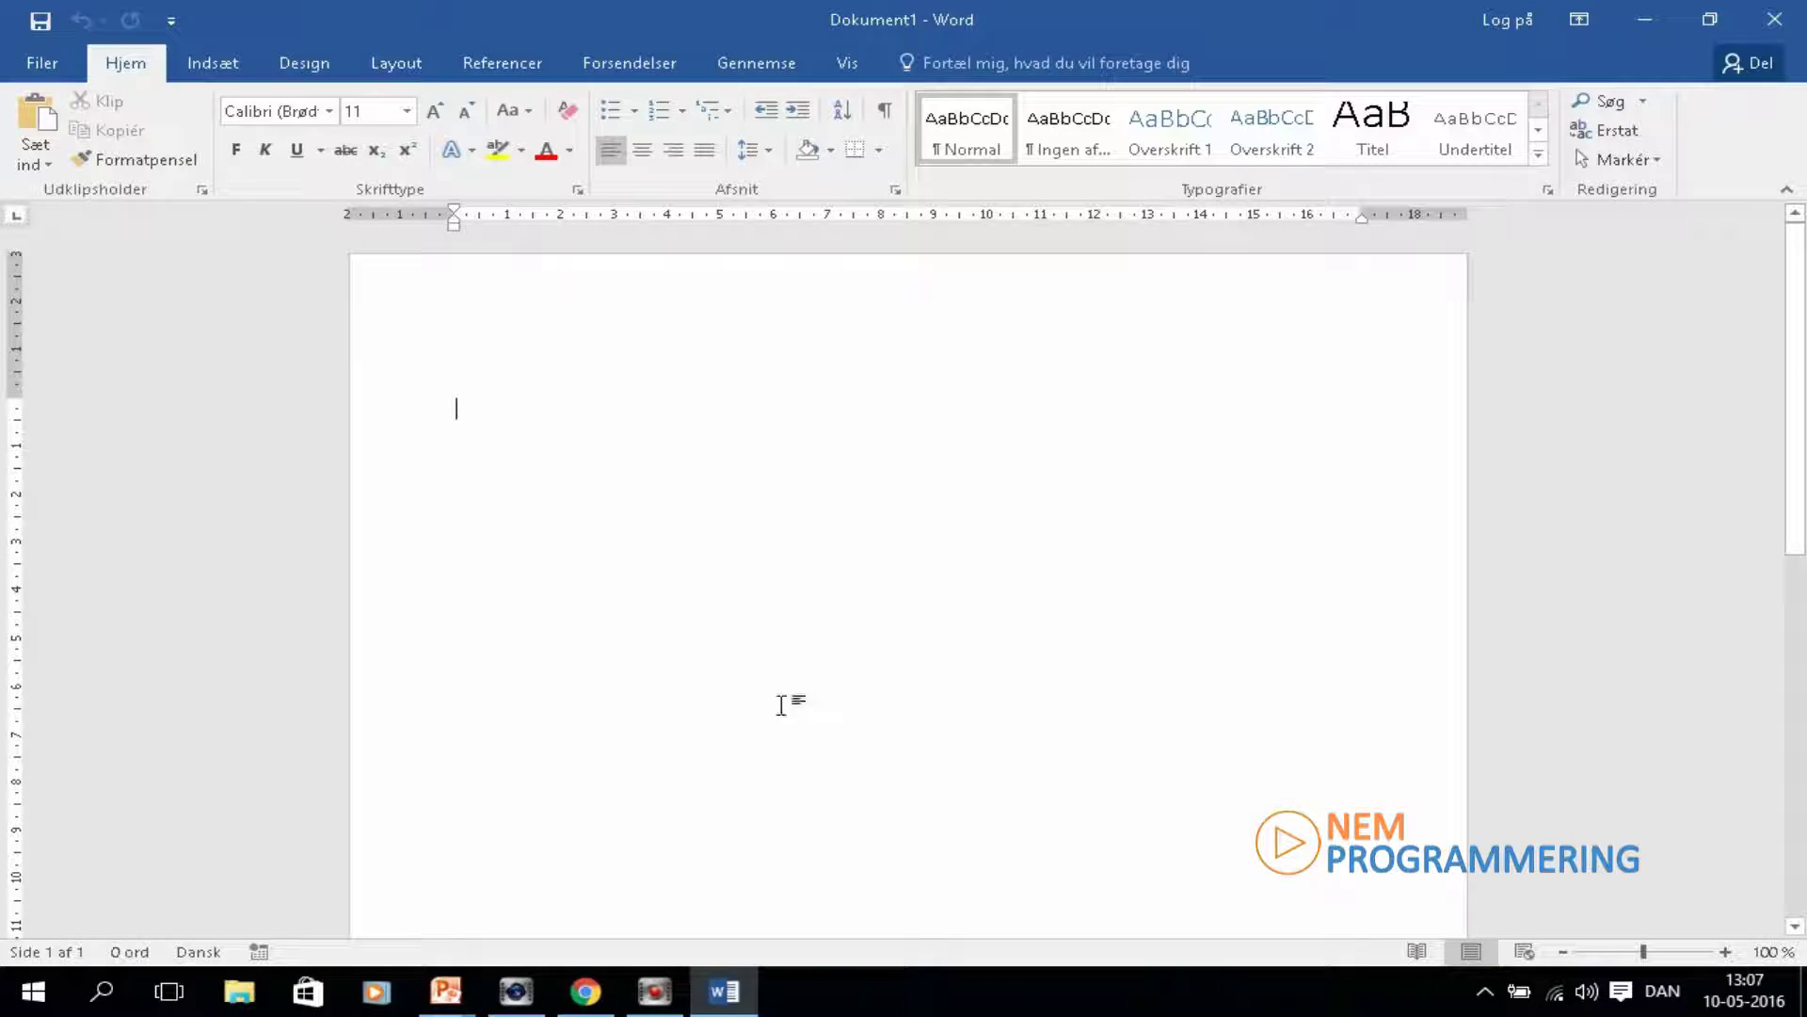
Bring up Gem som for Dokument1, set to Denne pc and the Desktop folder
{"action": "left_click", "coordinate": [45, 68]}
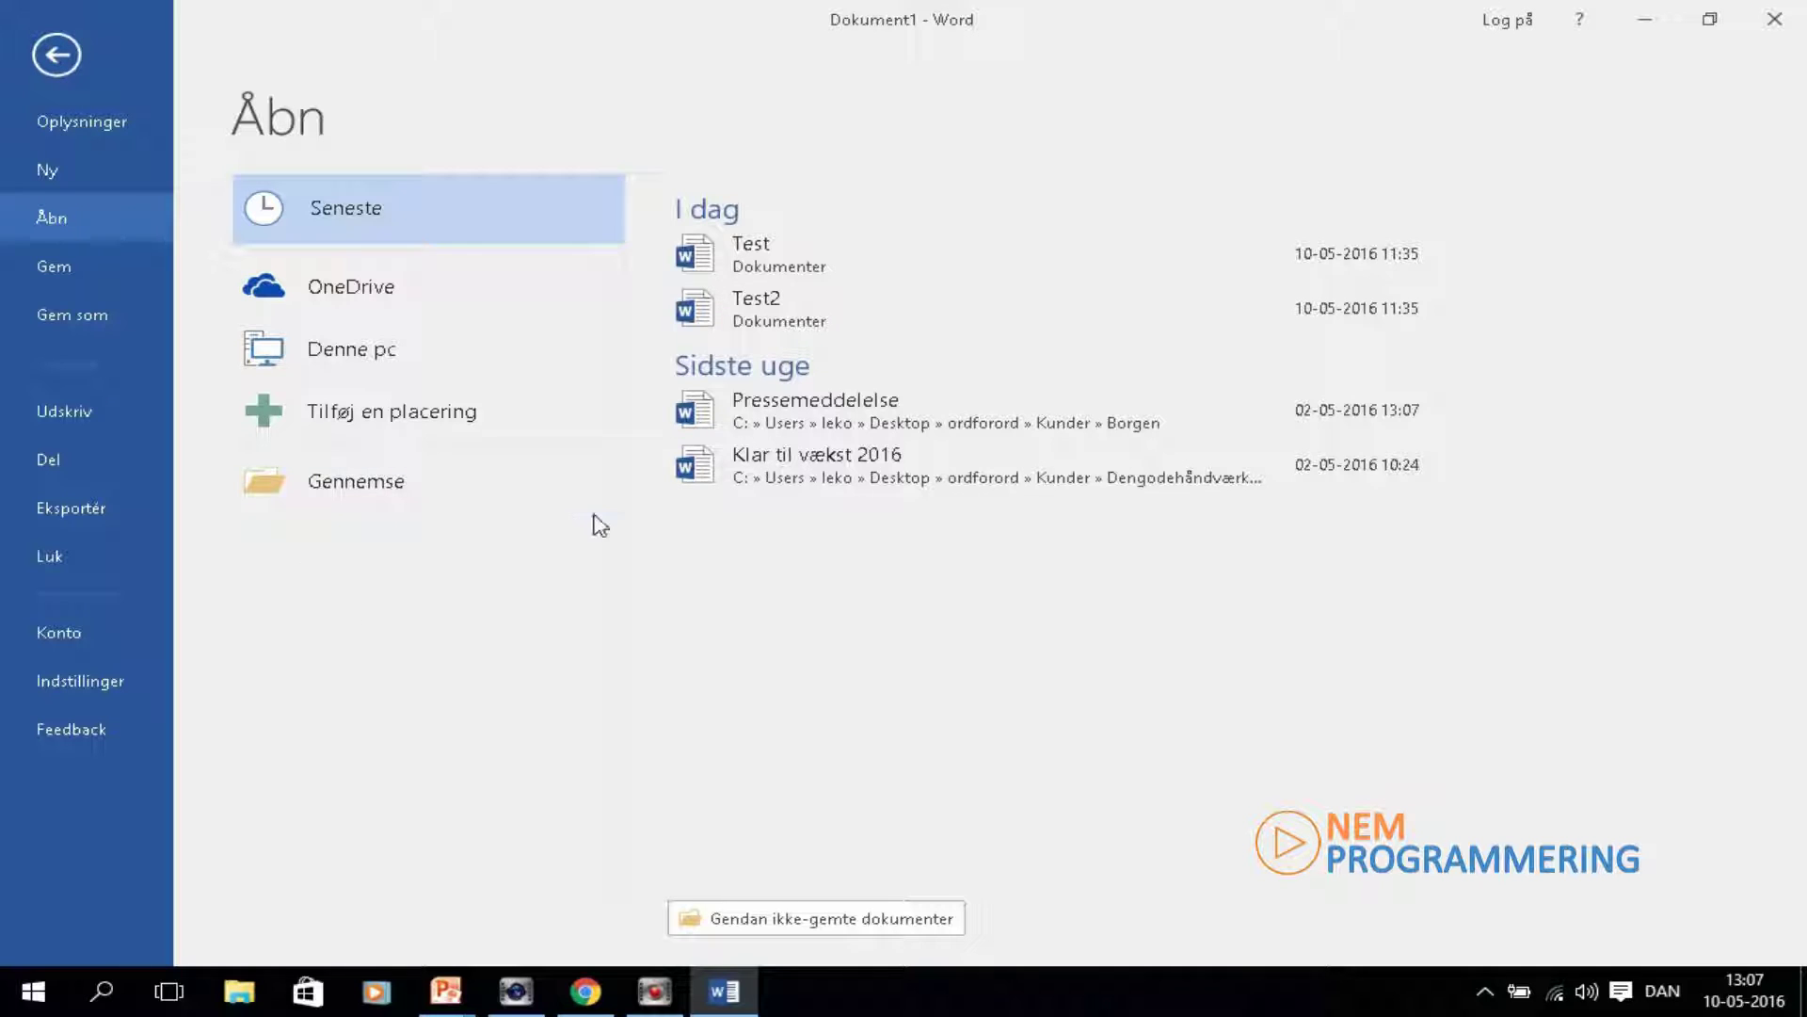
{"action": "left_click", "coordinate": [64, 268]}
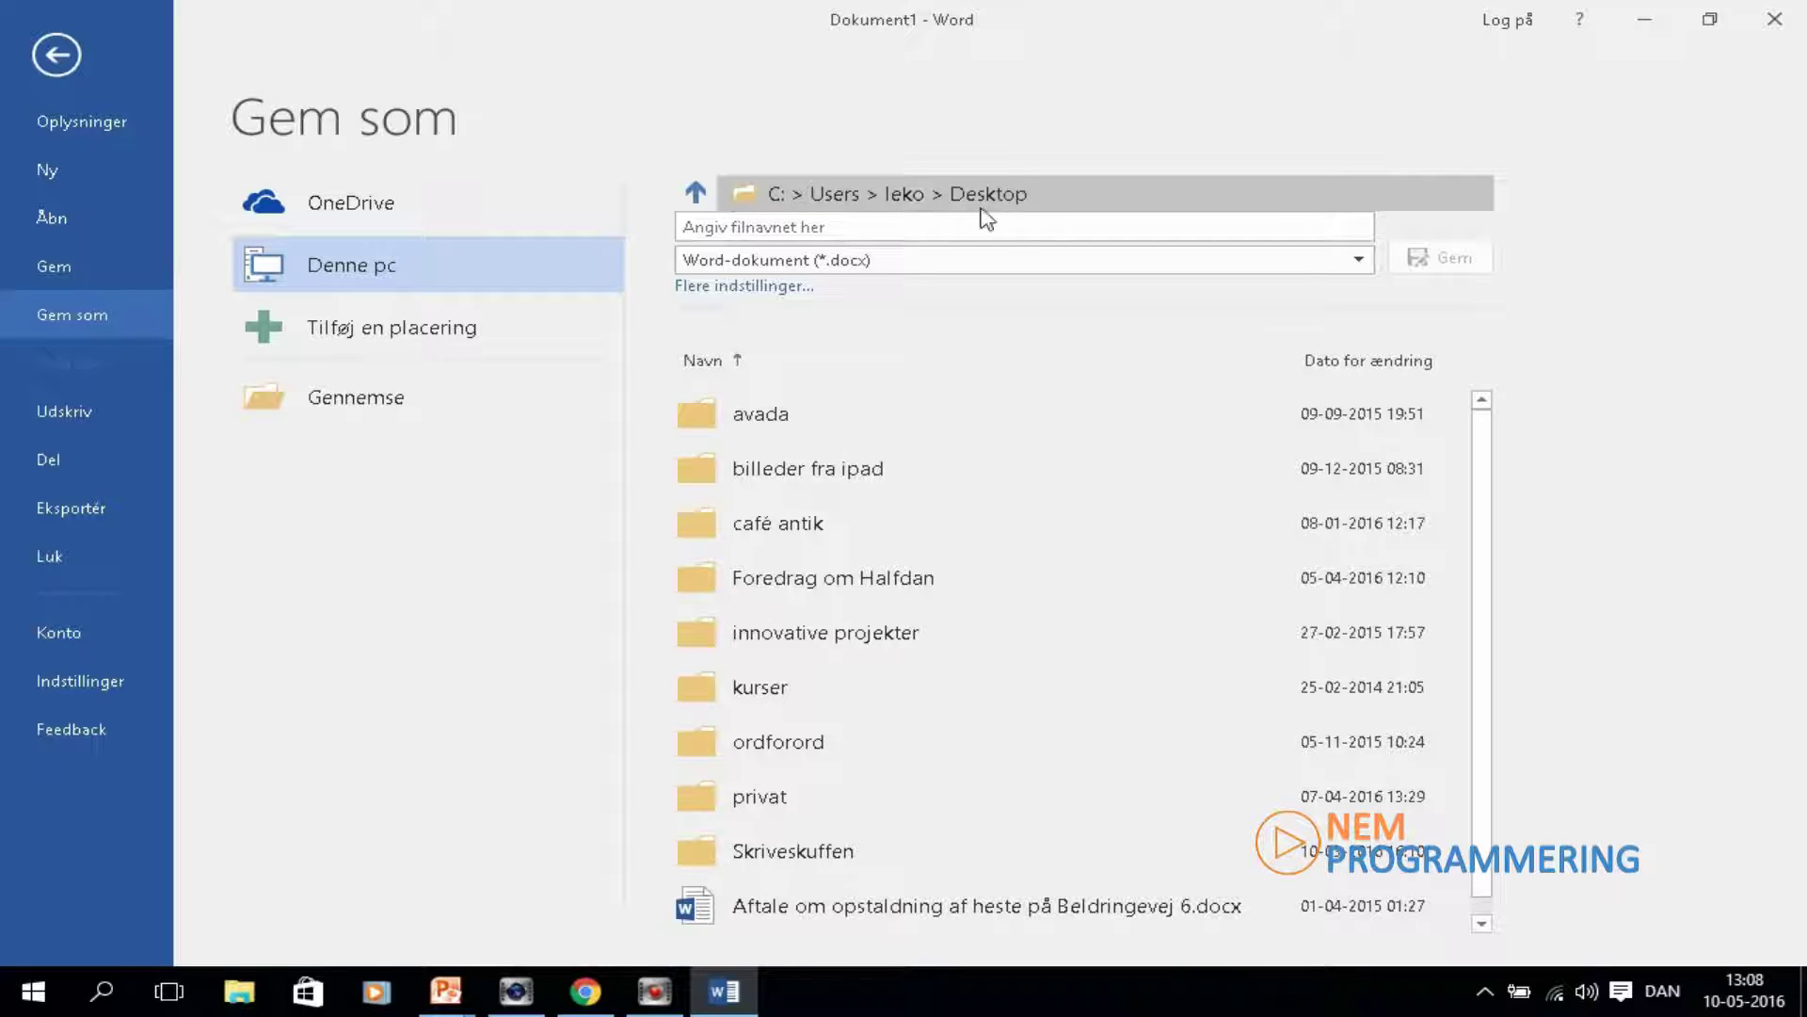
Name the file Test3, check the Word-dokument (*.docx) type, and save it to the Desktop
{"action": "left_click", "coordinate": [755, 231]}
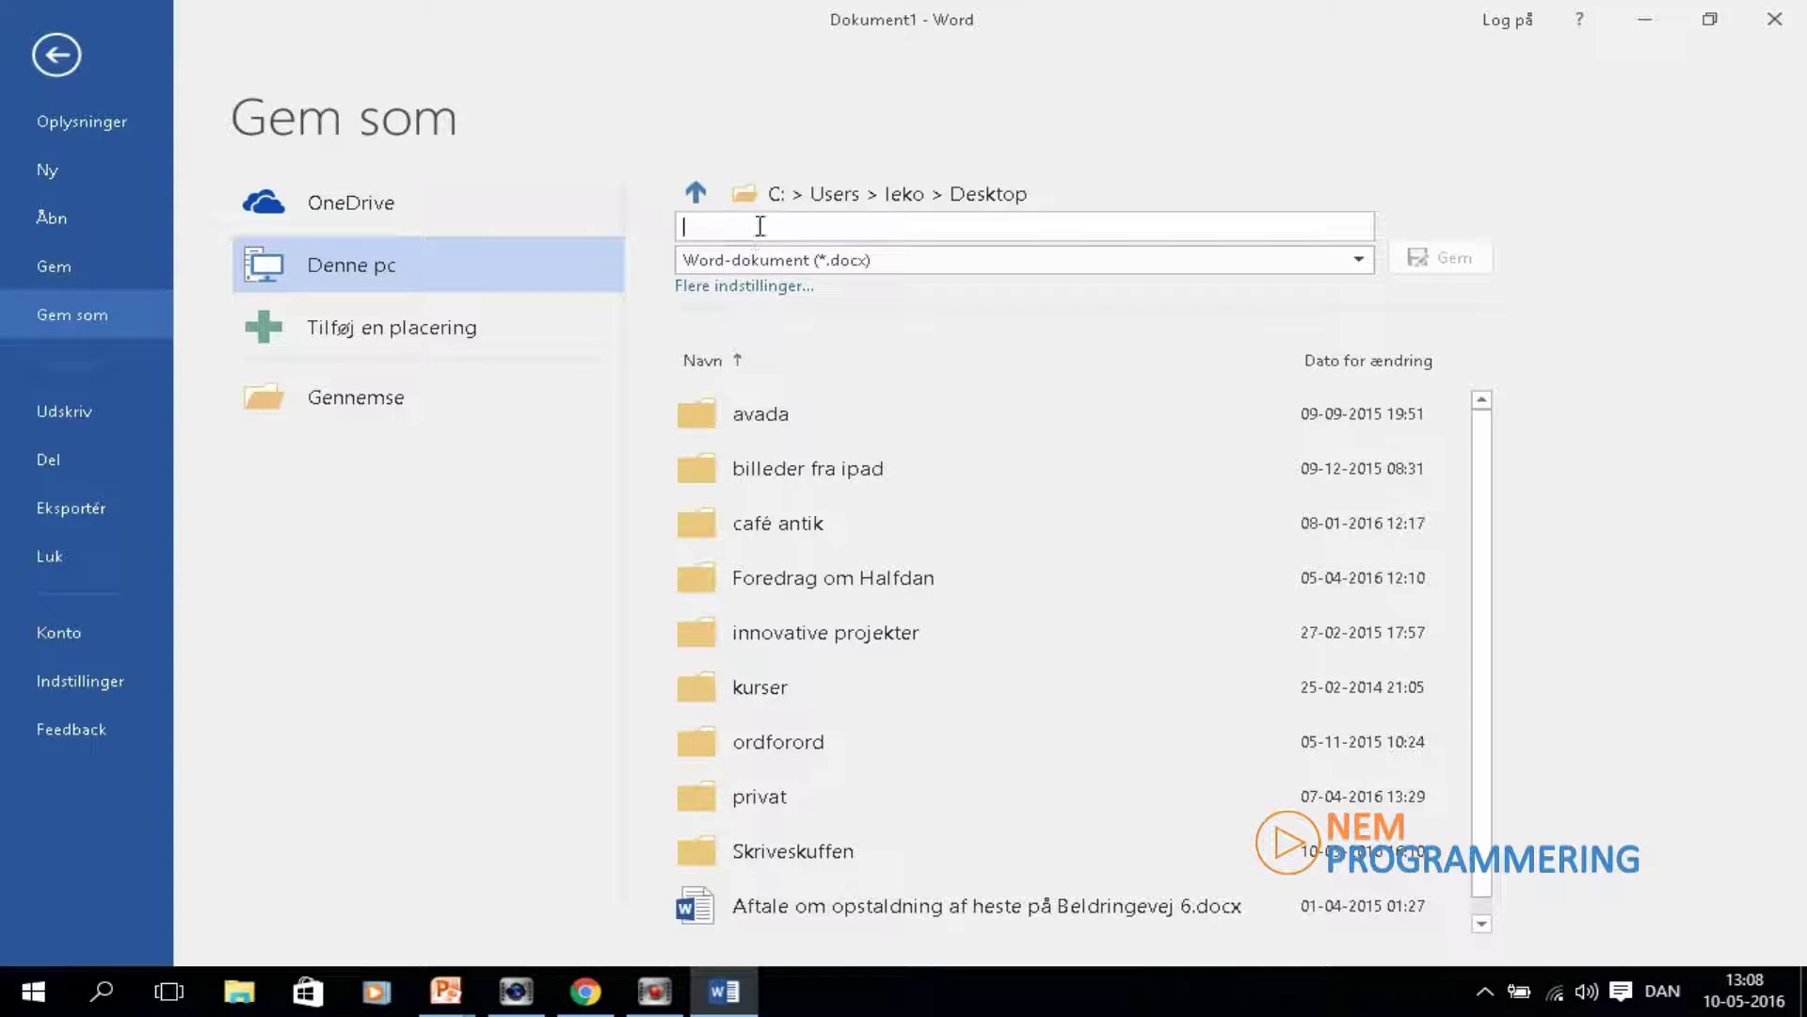
{"action": "type", "text": "Te"}
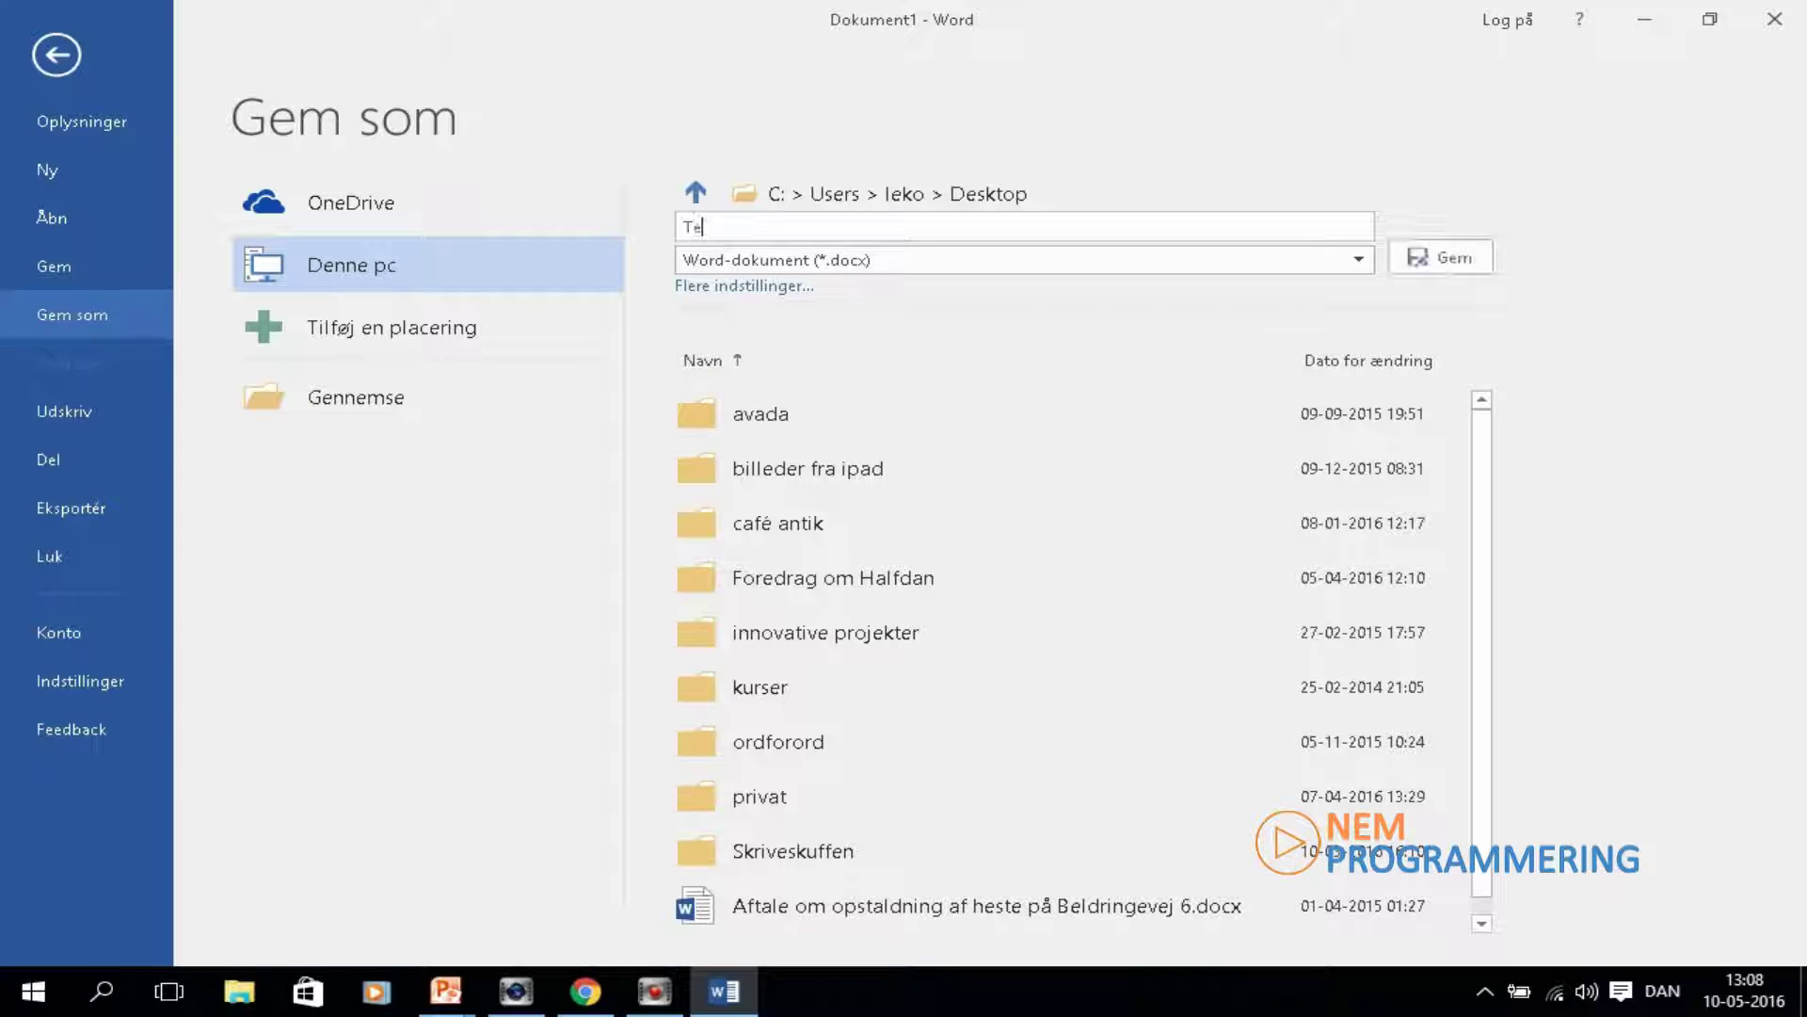
{"action": "type", "text": "st3"}
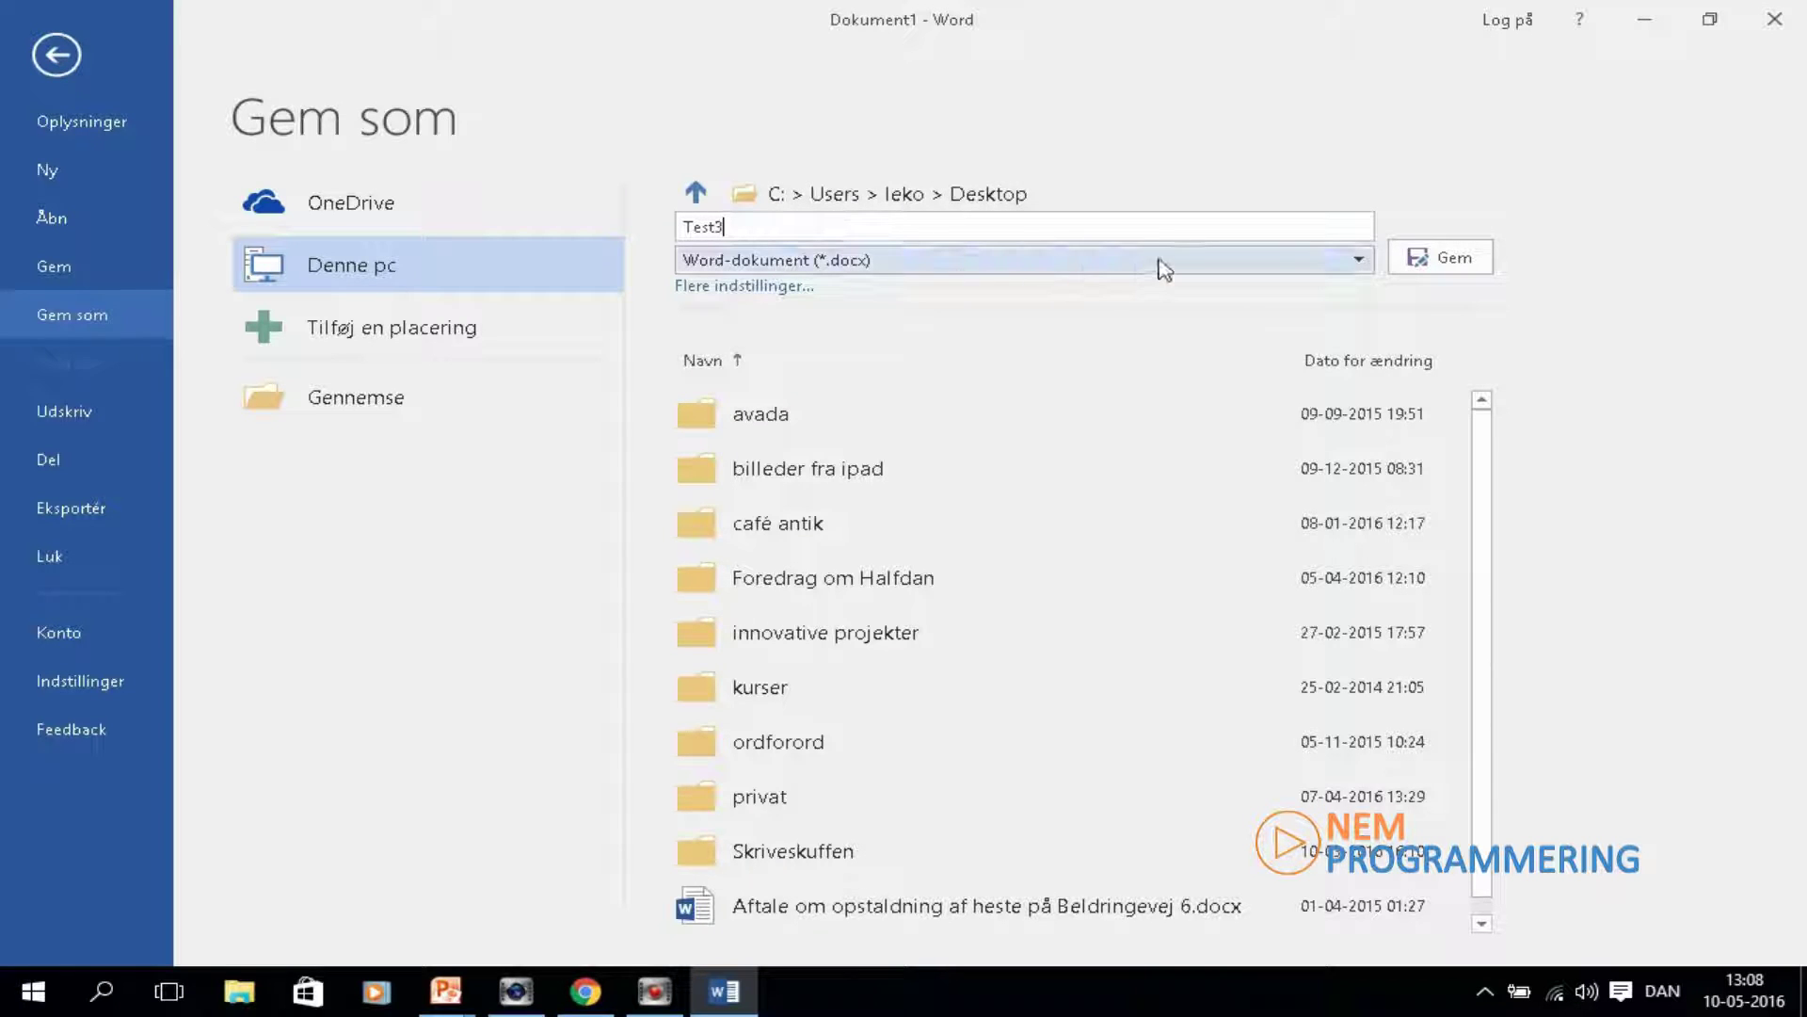
{"action": "left_click", "coordinate": [1358, 259]}
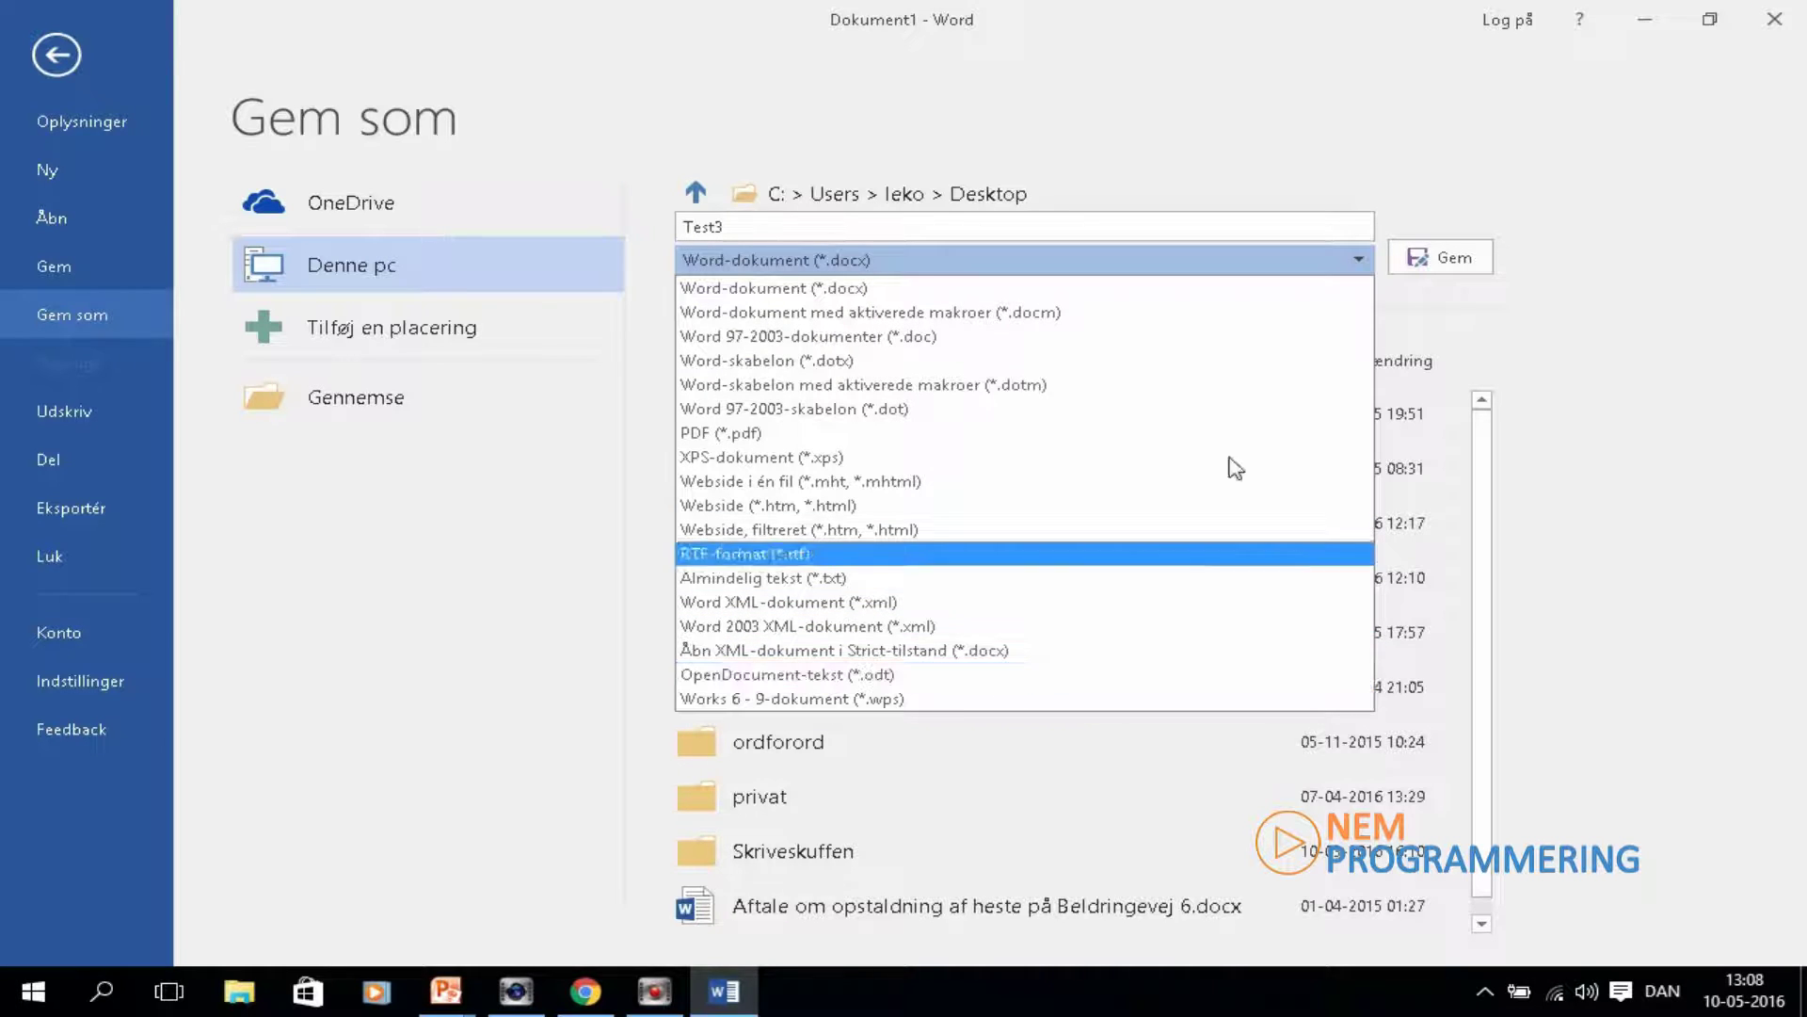
{"action": "left_click", "coordinate": [1456, 267]}
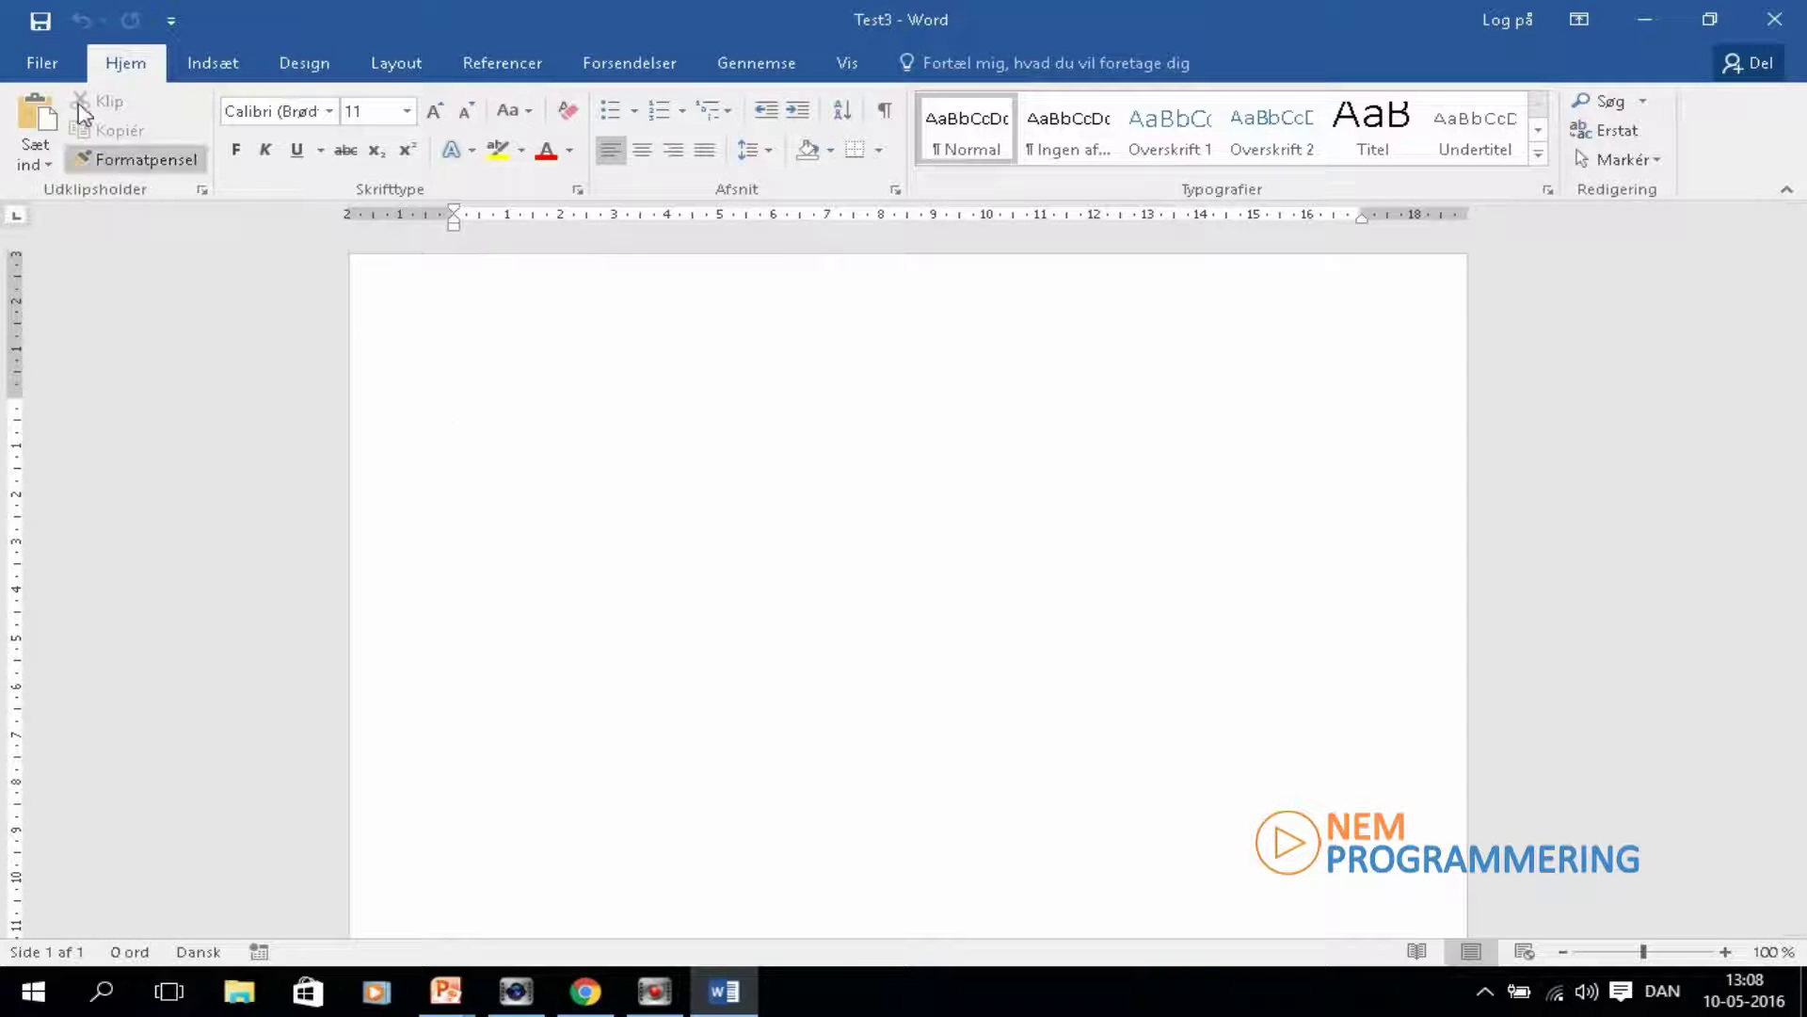
Save a copy to the Desktop with the file name changed from Test3 to Test4
{"action": "left_click", "coordinate": [44, 64]}
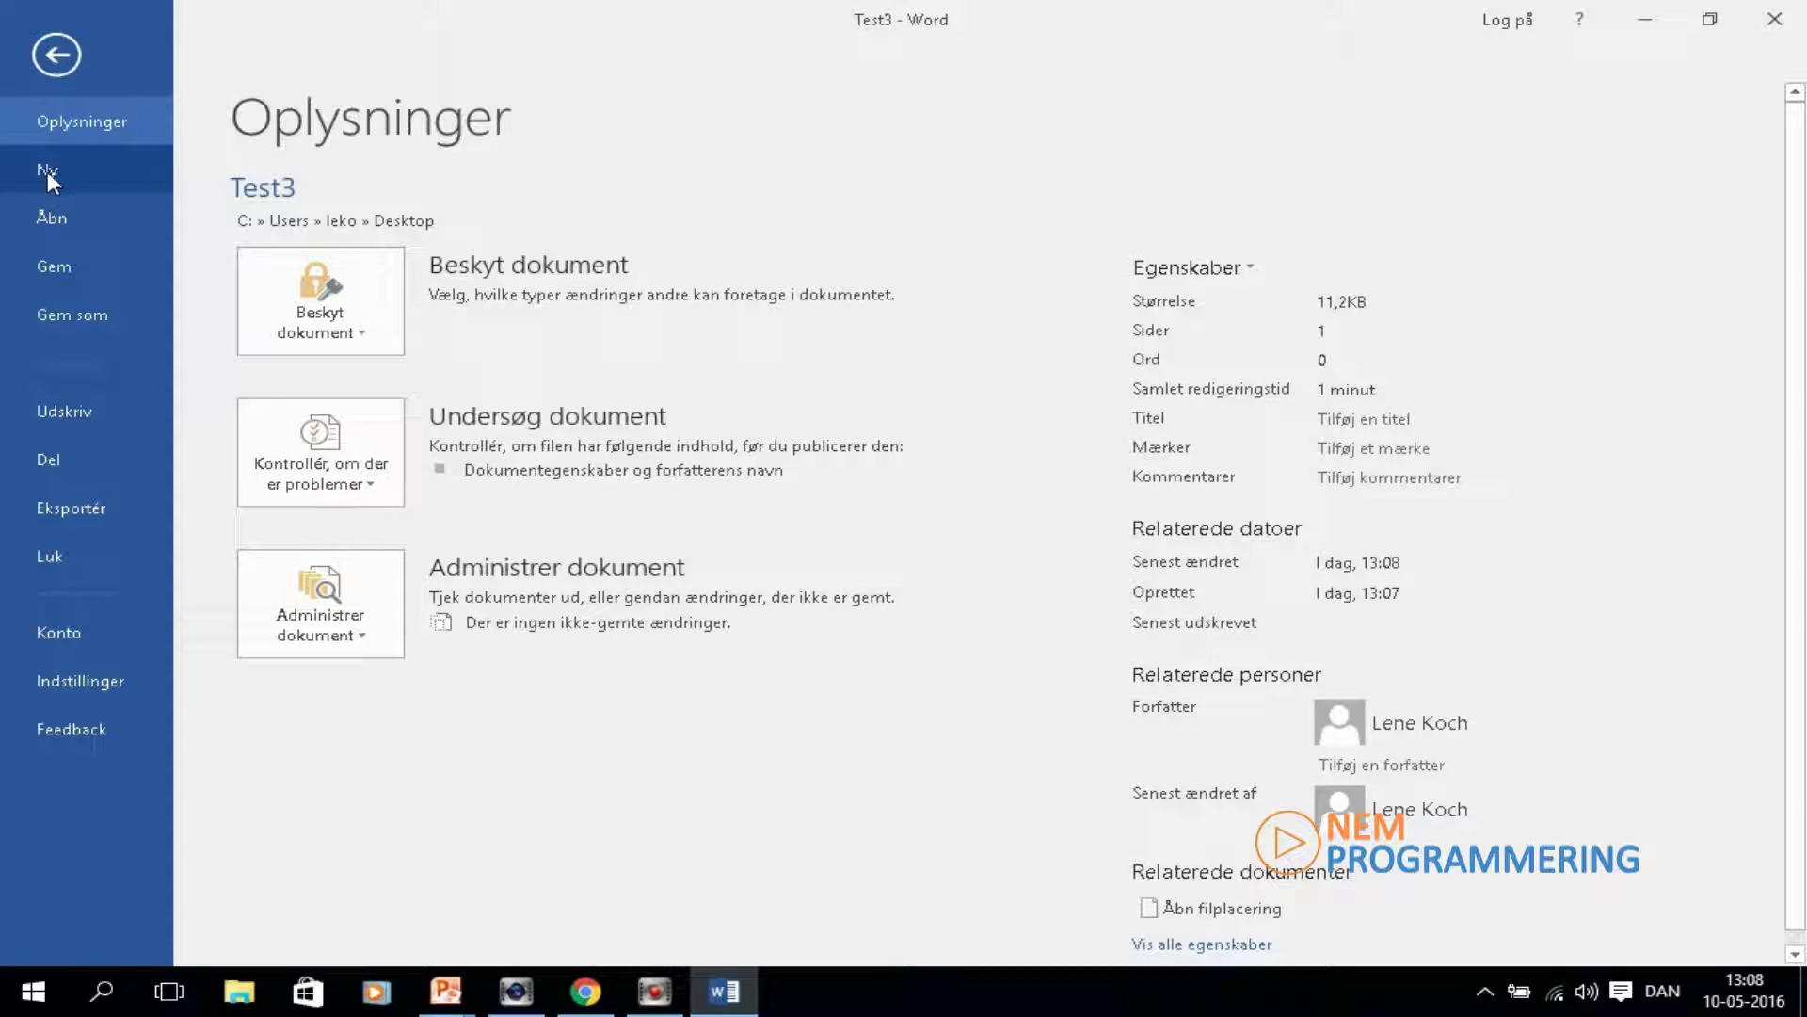
{"action": "left_click", "coordinate": [83, 318]}
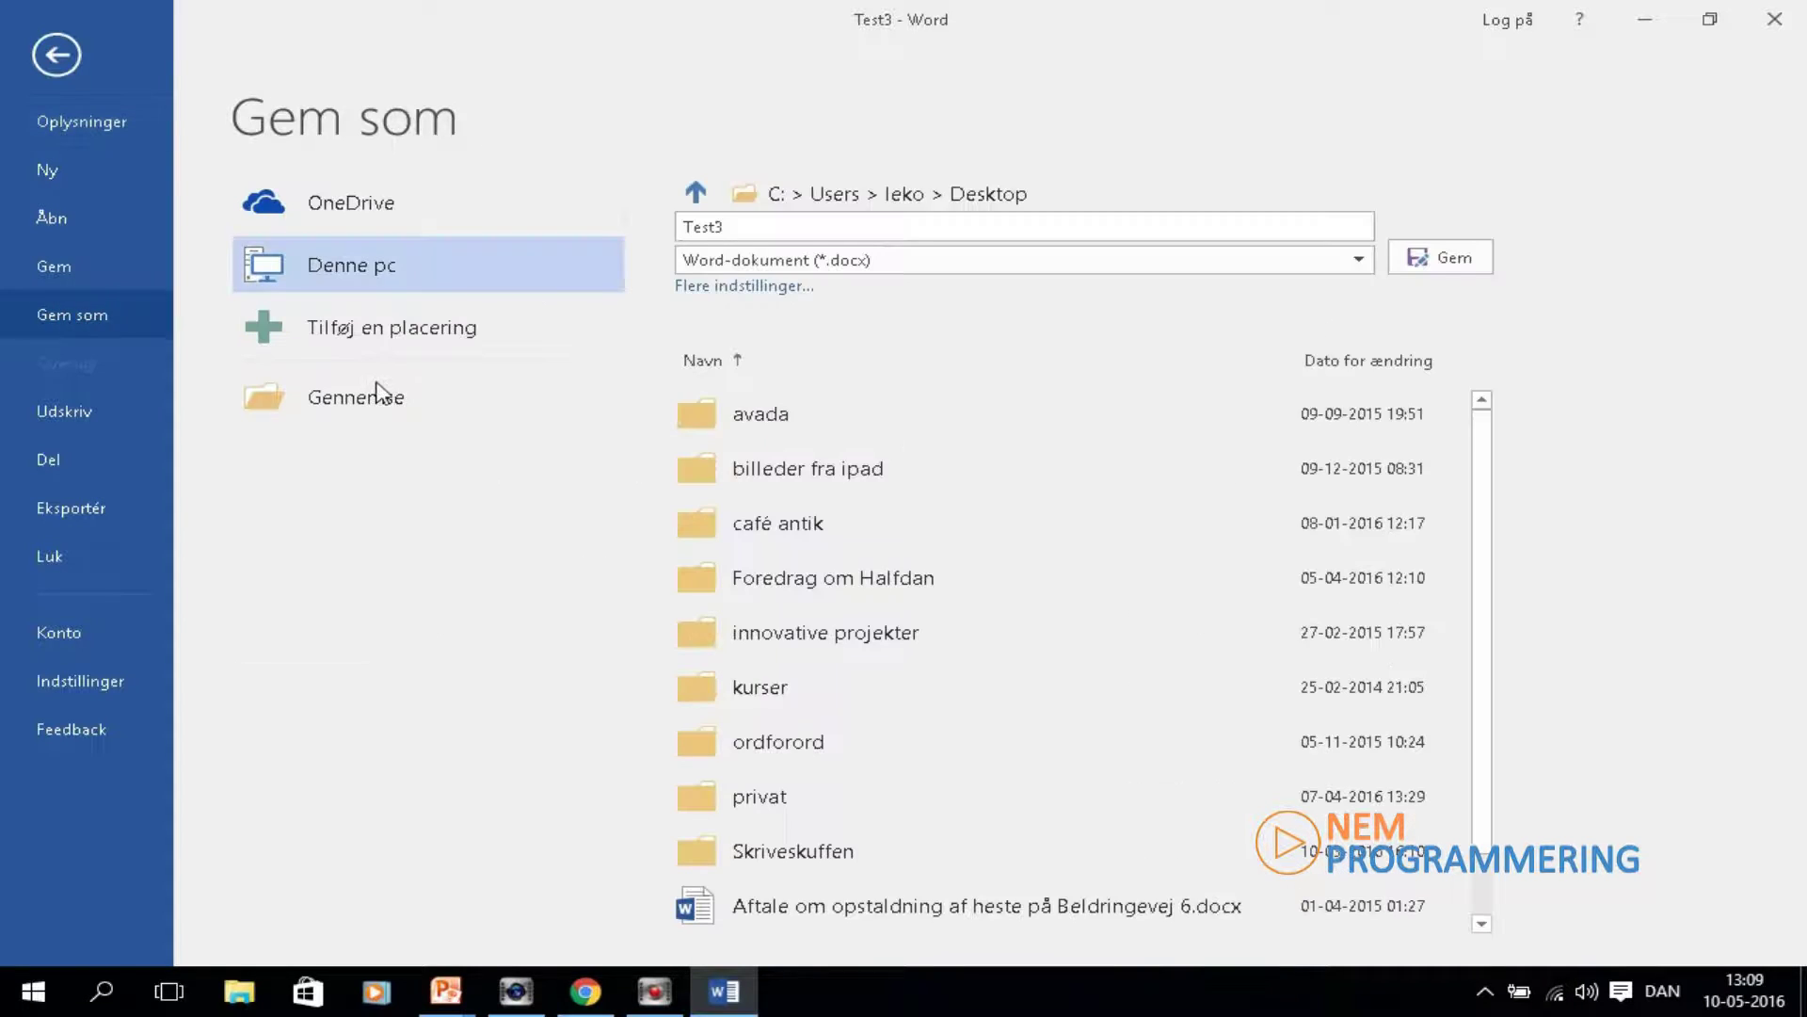
{"action": "left_click", "coordinate": [728, 225]}
{"action": "key", "text": "BackSpace"}
{"action": "type", "text": "4"}
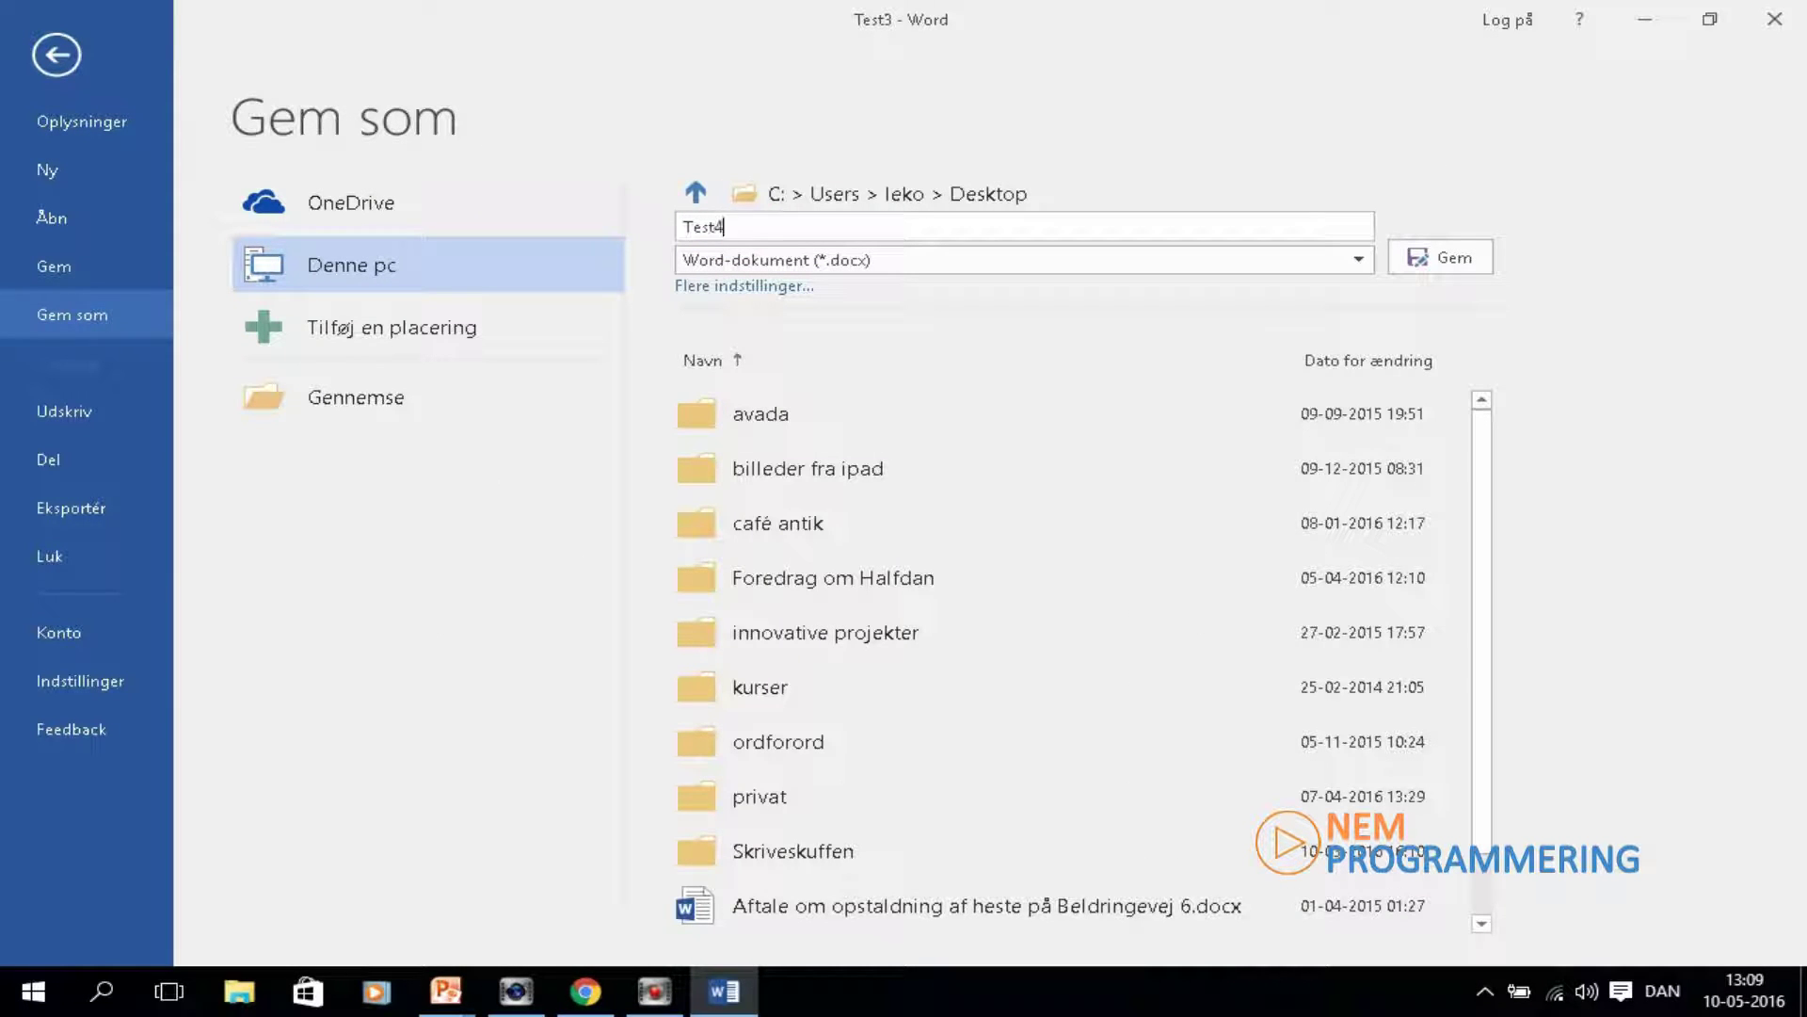
{"action": "left_click", "coordinate": [1432, 258]}
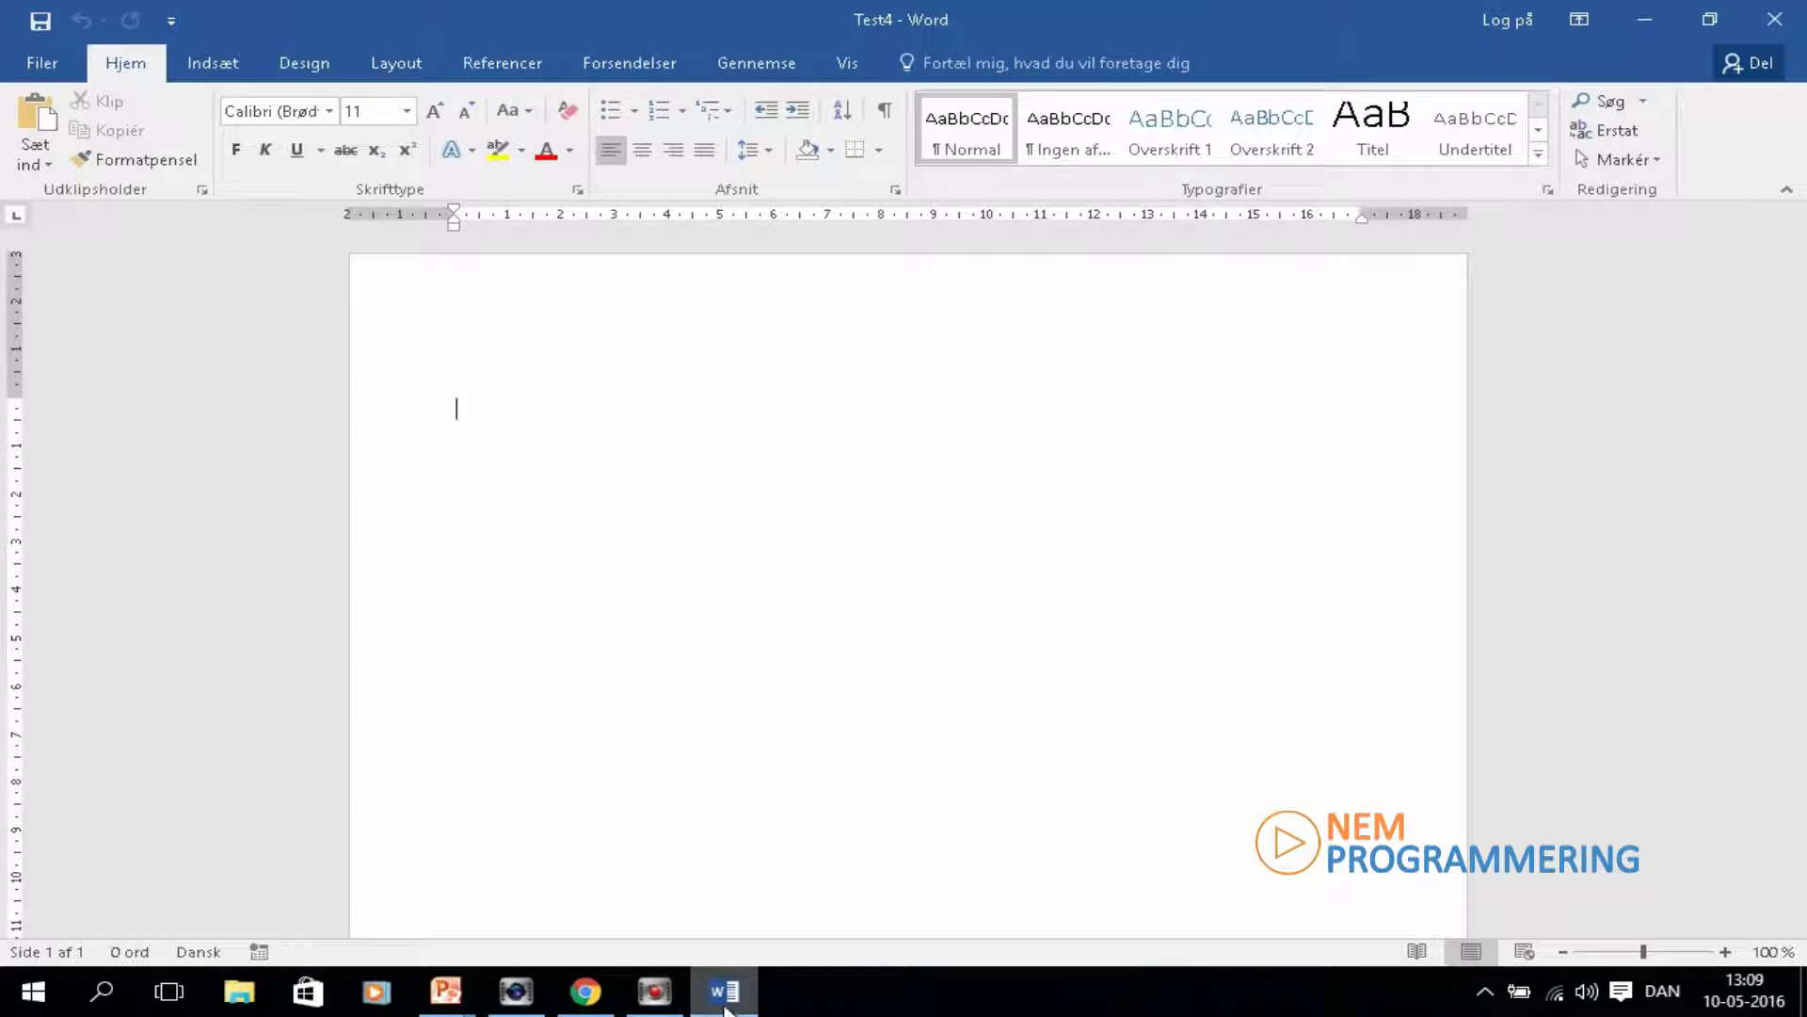
Reopen Test3 from the Seneste list so Test3 and Test4 run in separate windows
{"action": "left_click", "coordinate": [38, 61]}
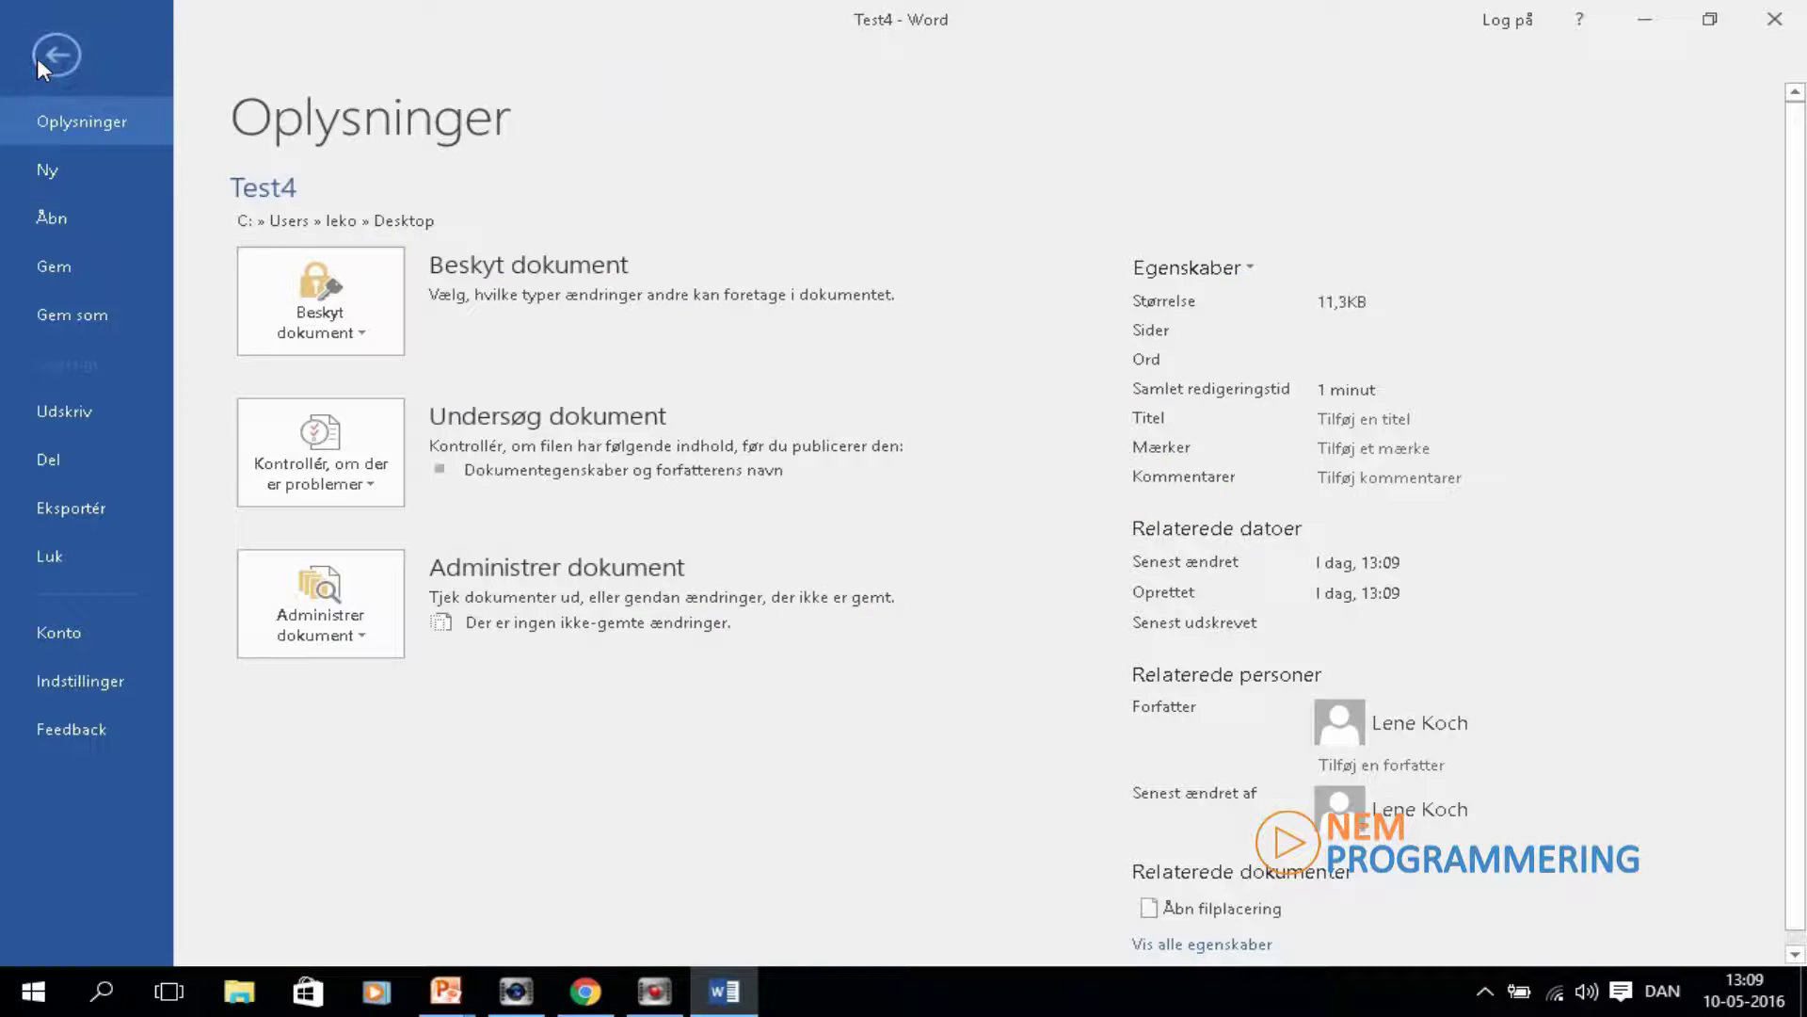
{"action": "left_click", "coordinate": [53, 219]}
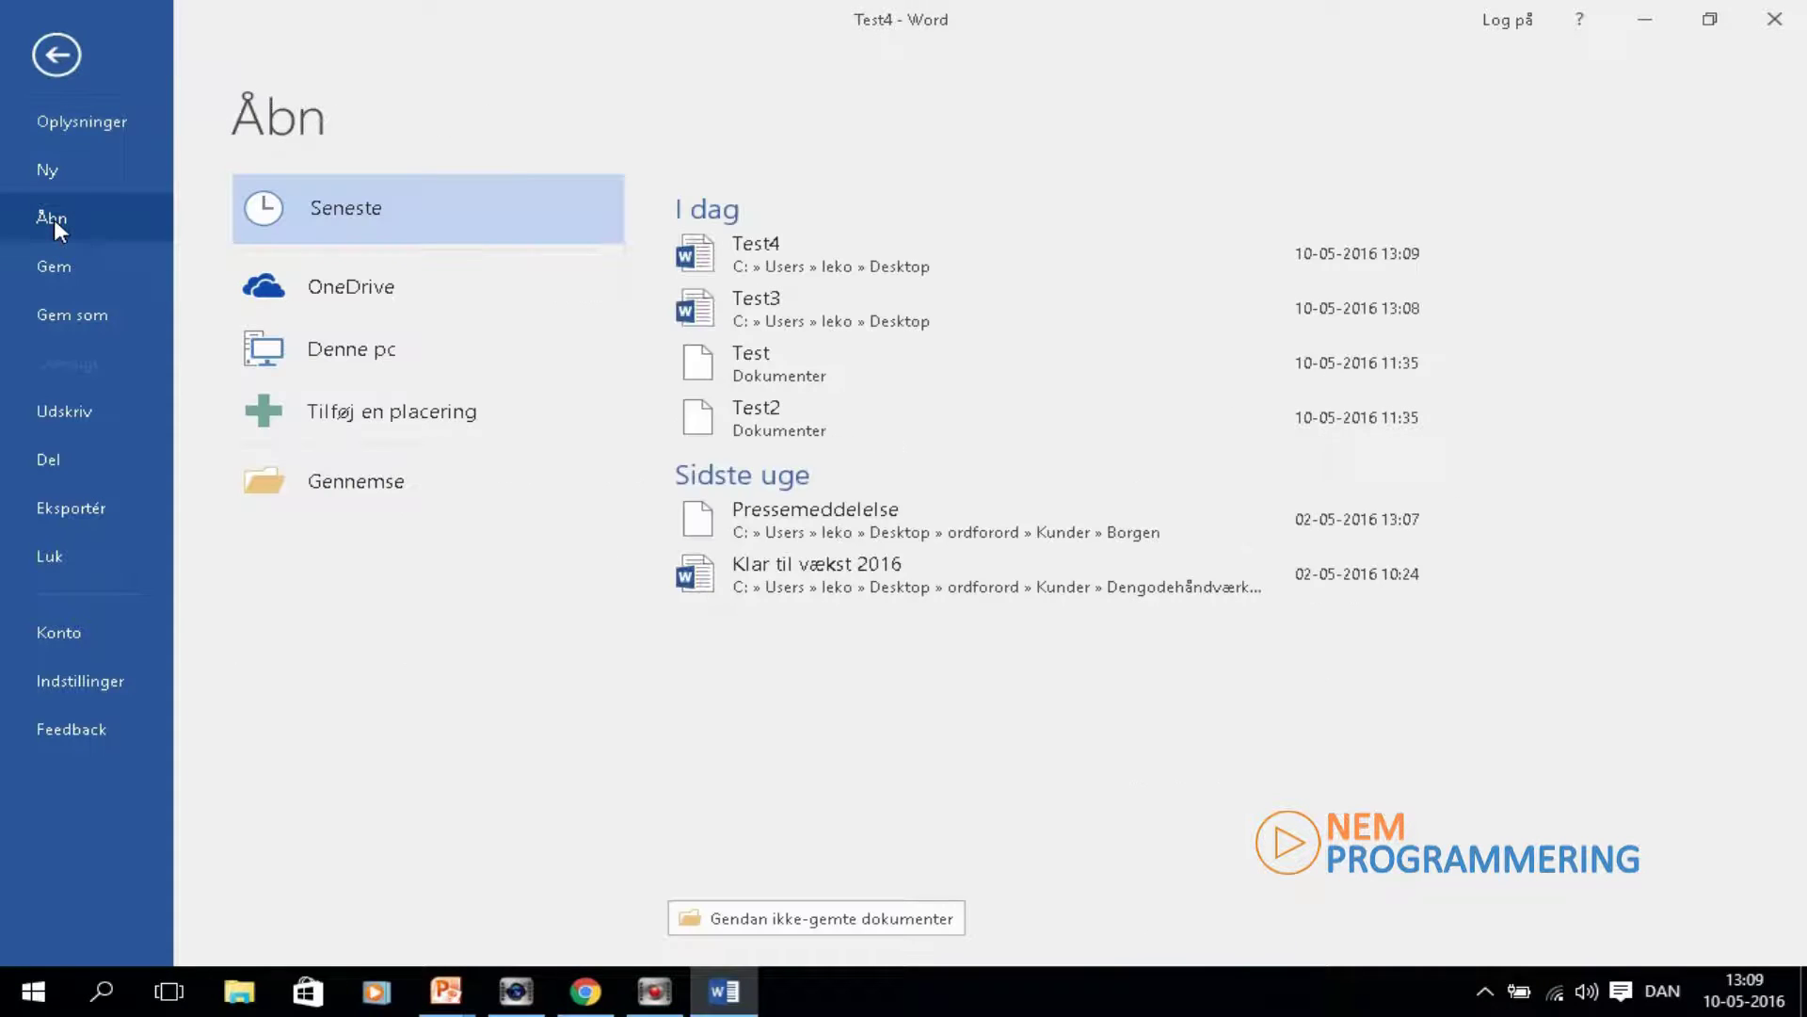
{"action": "left_click", "coordinate": [778, 311]}
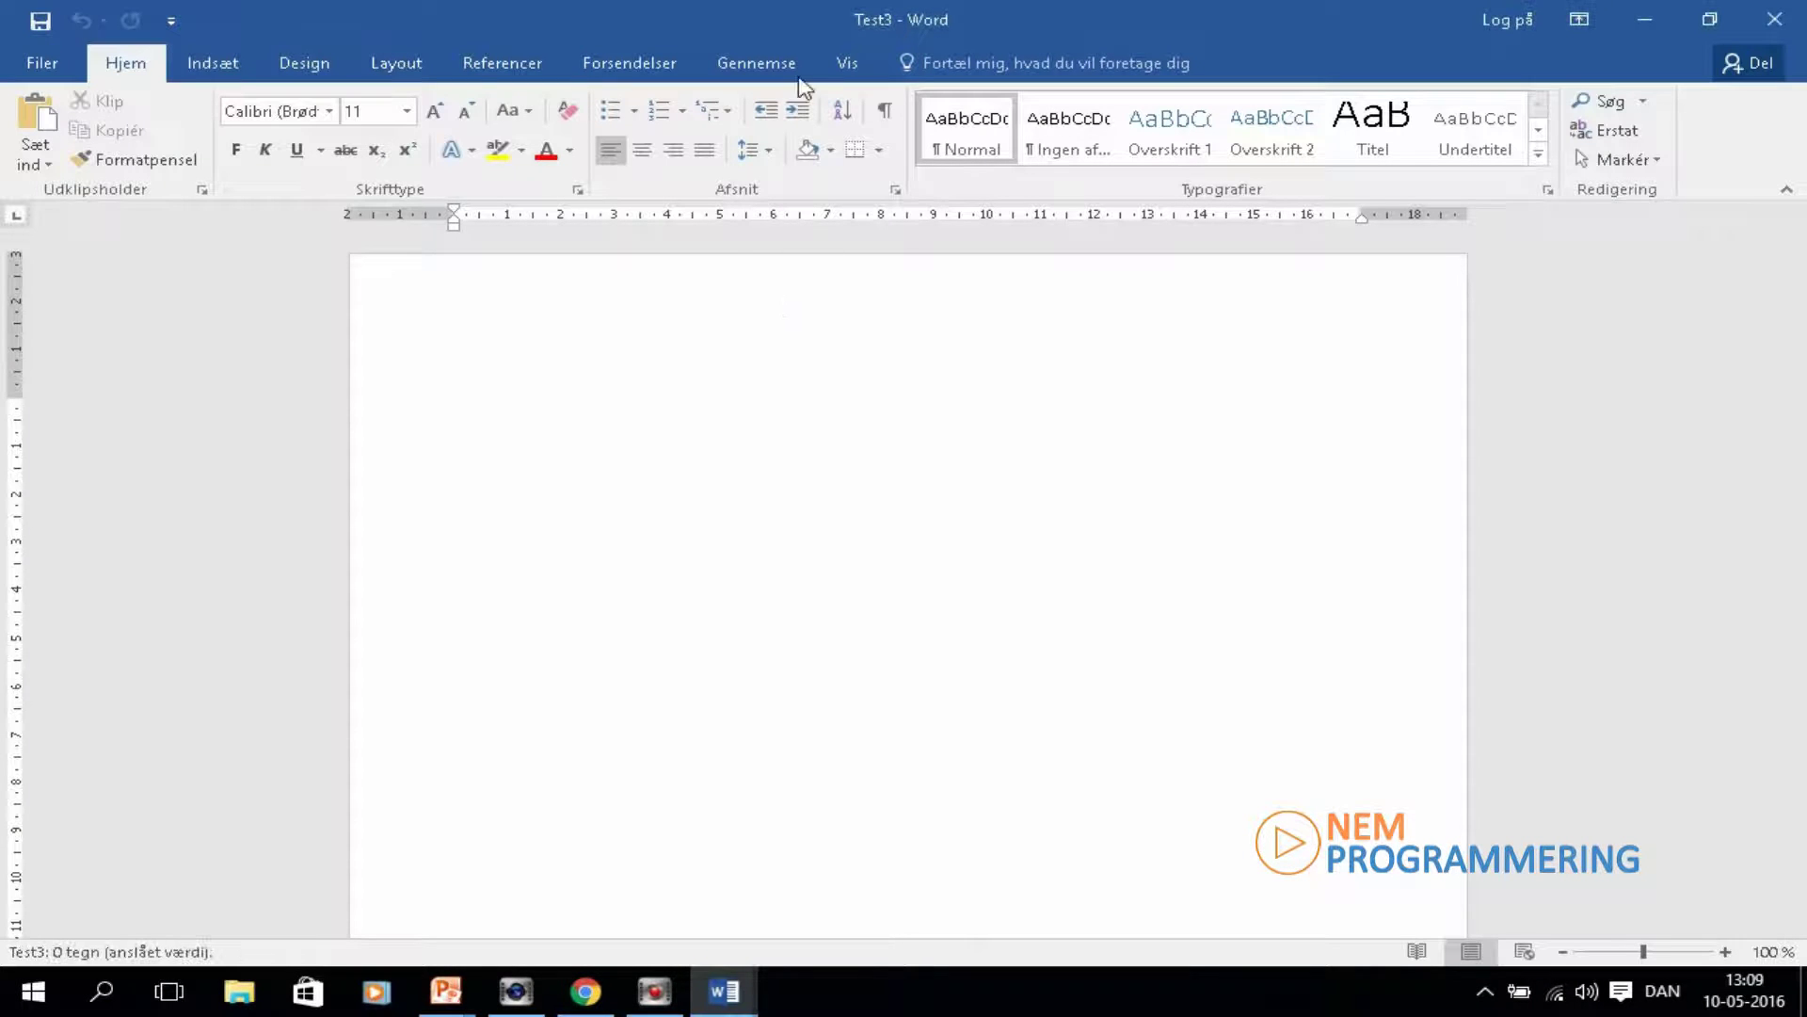
{"action": "mouse_move", "coordinate": [756, 1004]}
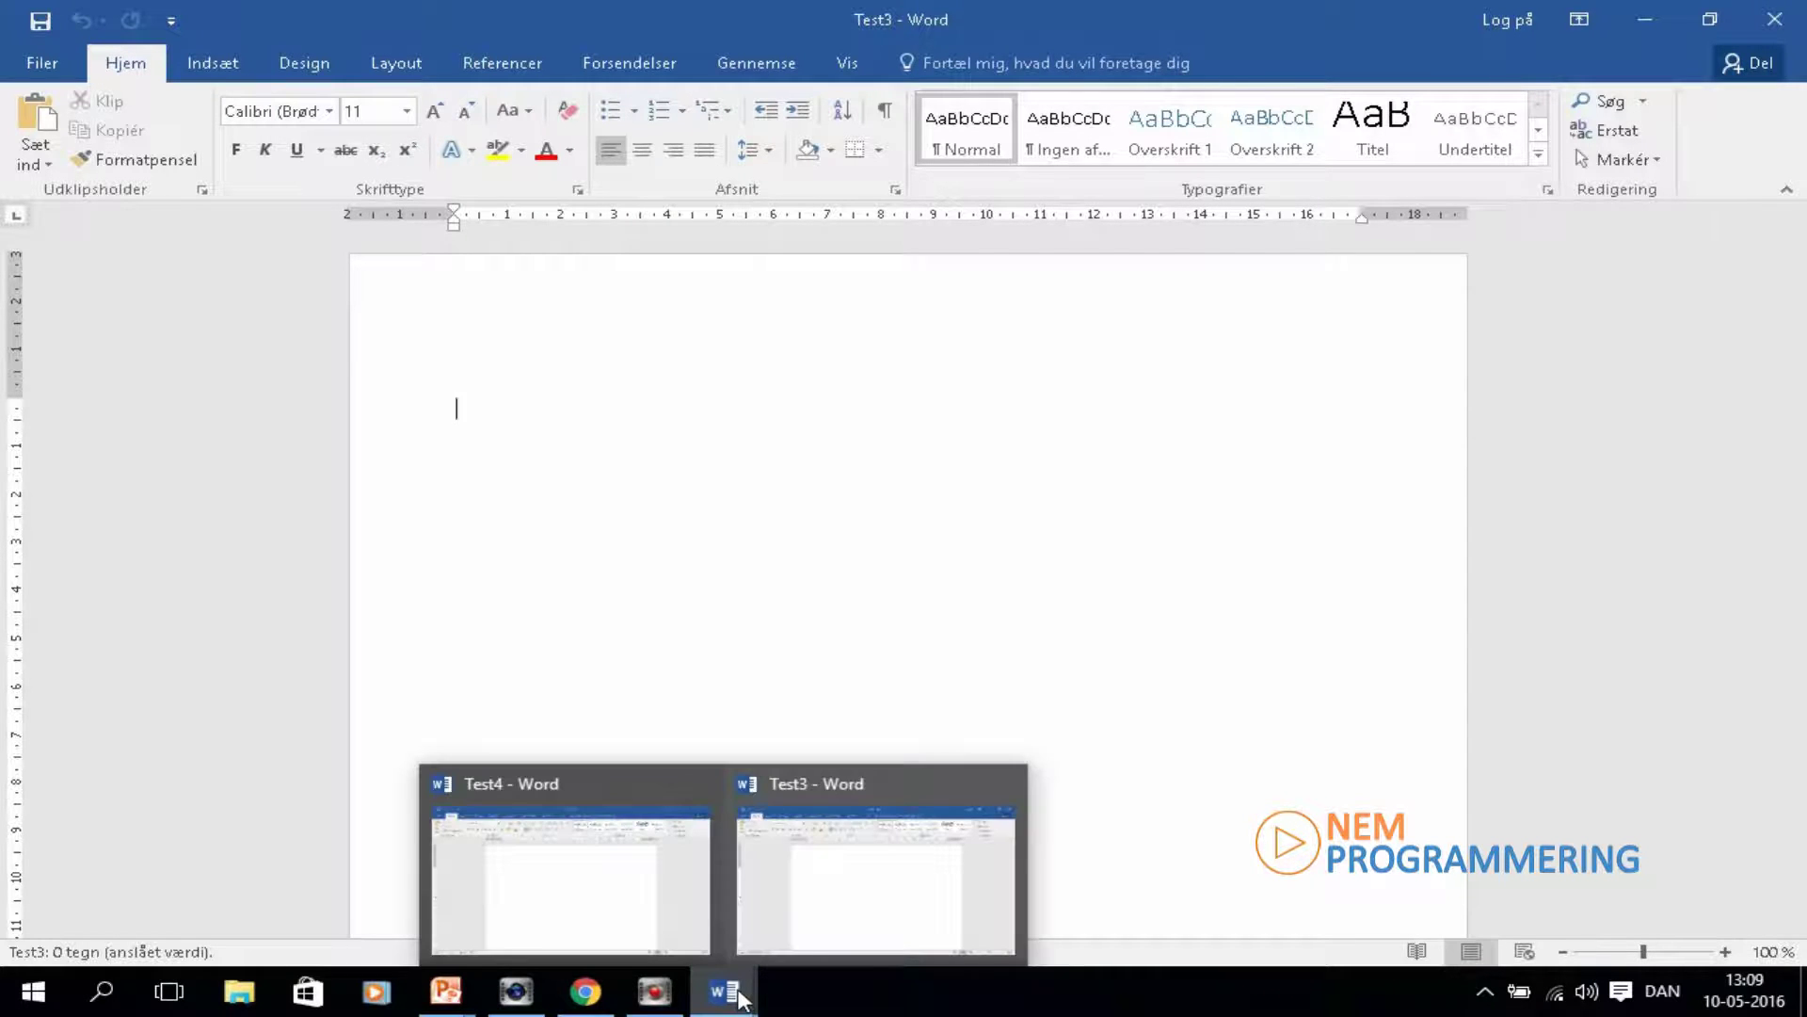
Switch back to the Test4 window and pin Test4 in the recent documents list
{"action": "left_click", "coordinate": [617, 885]}
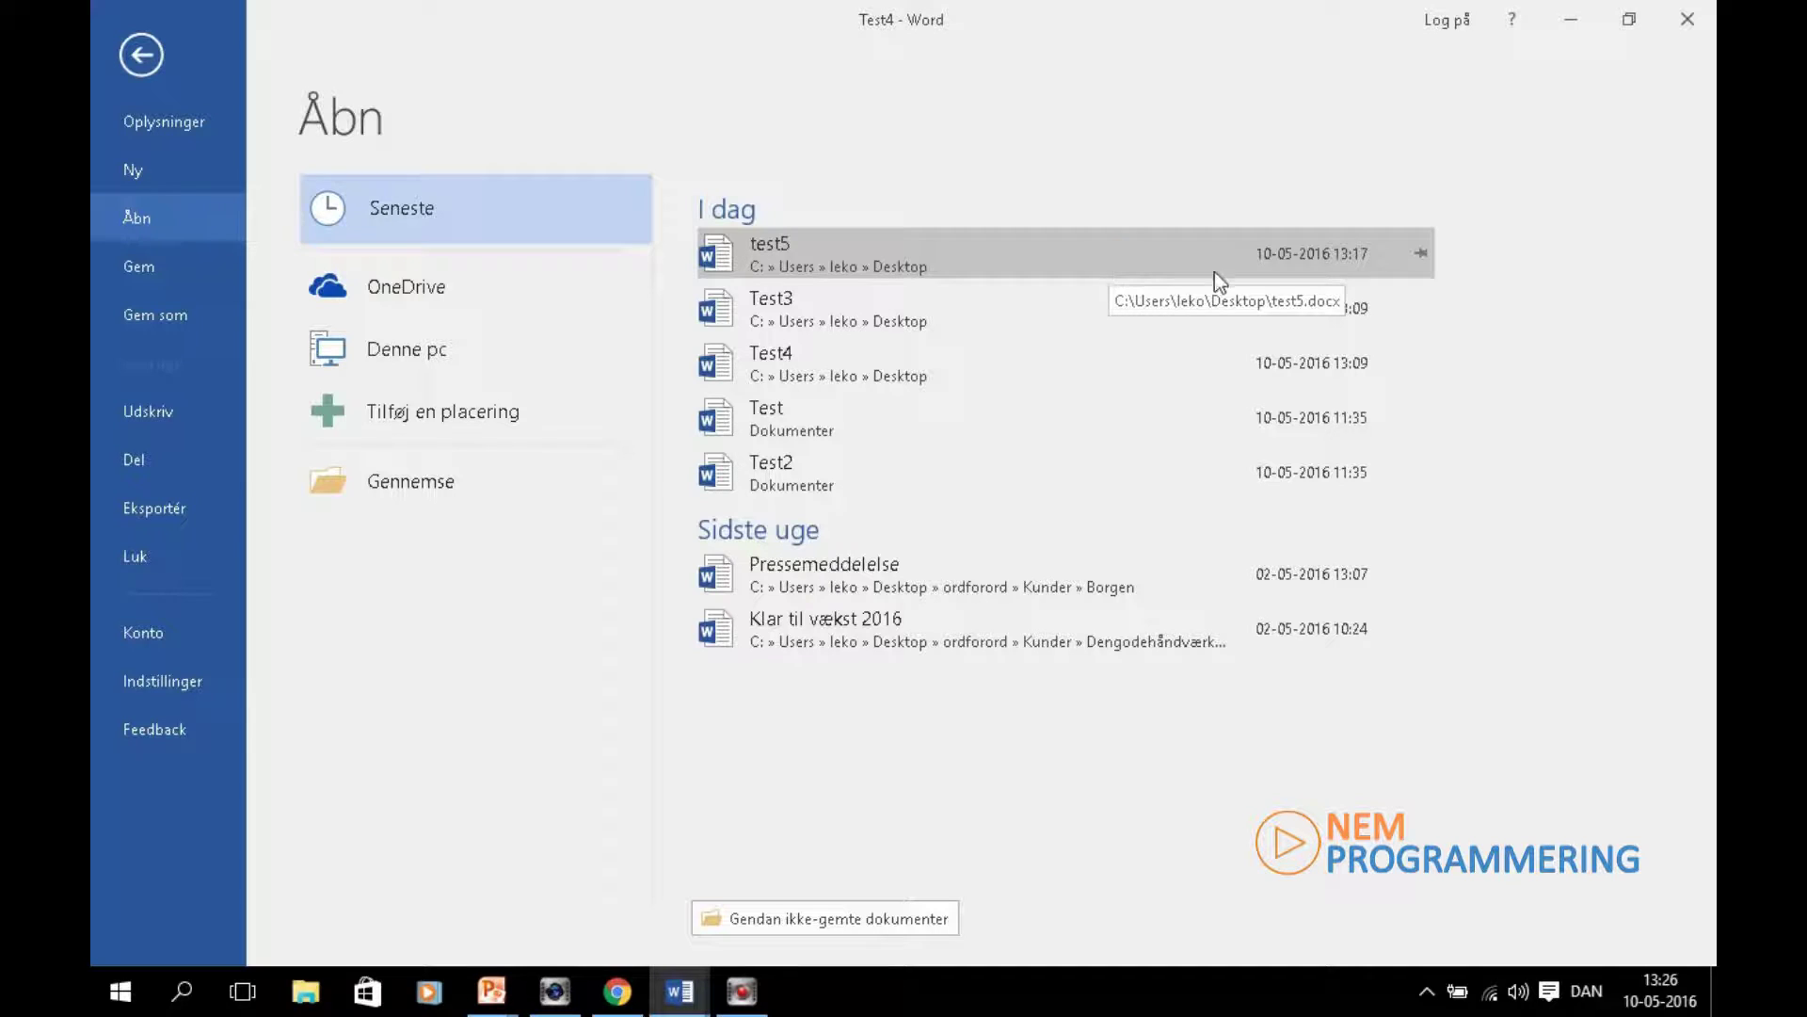
{"action": "left_click", "coordinate": [1422, 365]}
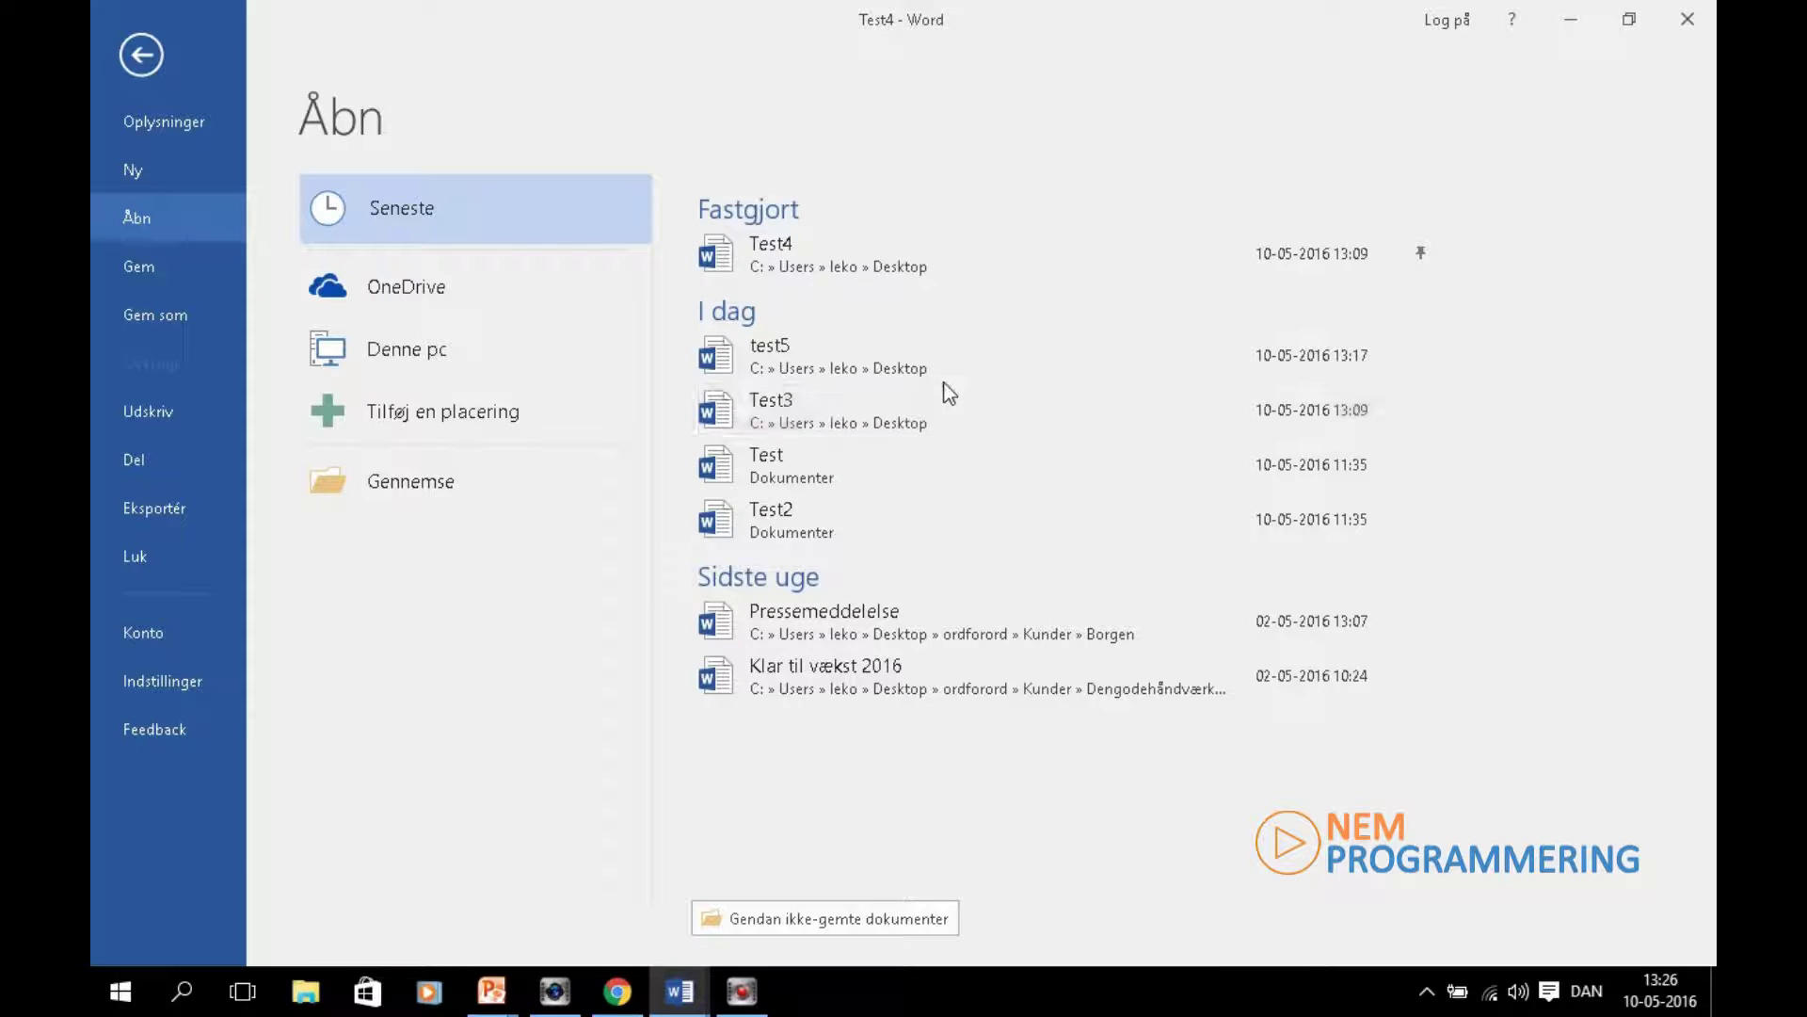
Remove the Test3 entry from the Seneste recent documents list with 'Fjern fra liste'
{"action": "left_click", "coordinate": [941, 416]}
{"action": "right_click", "coordinate": [941, 416]}
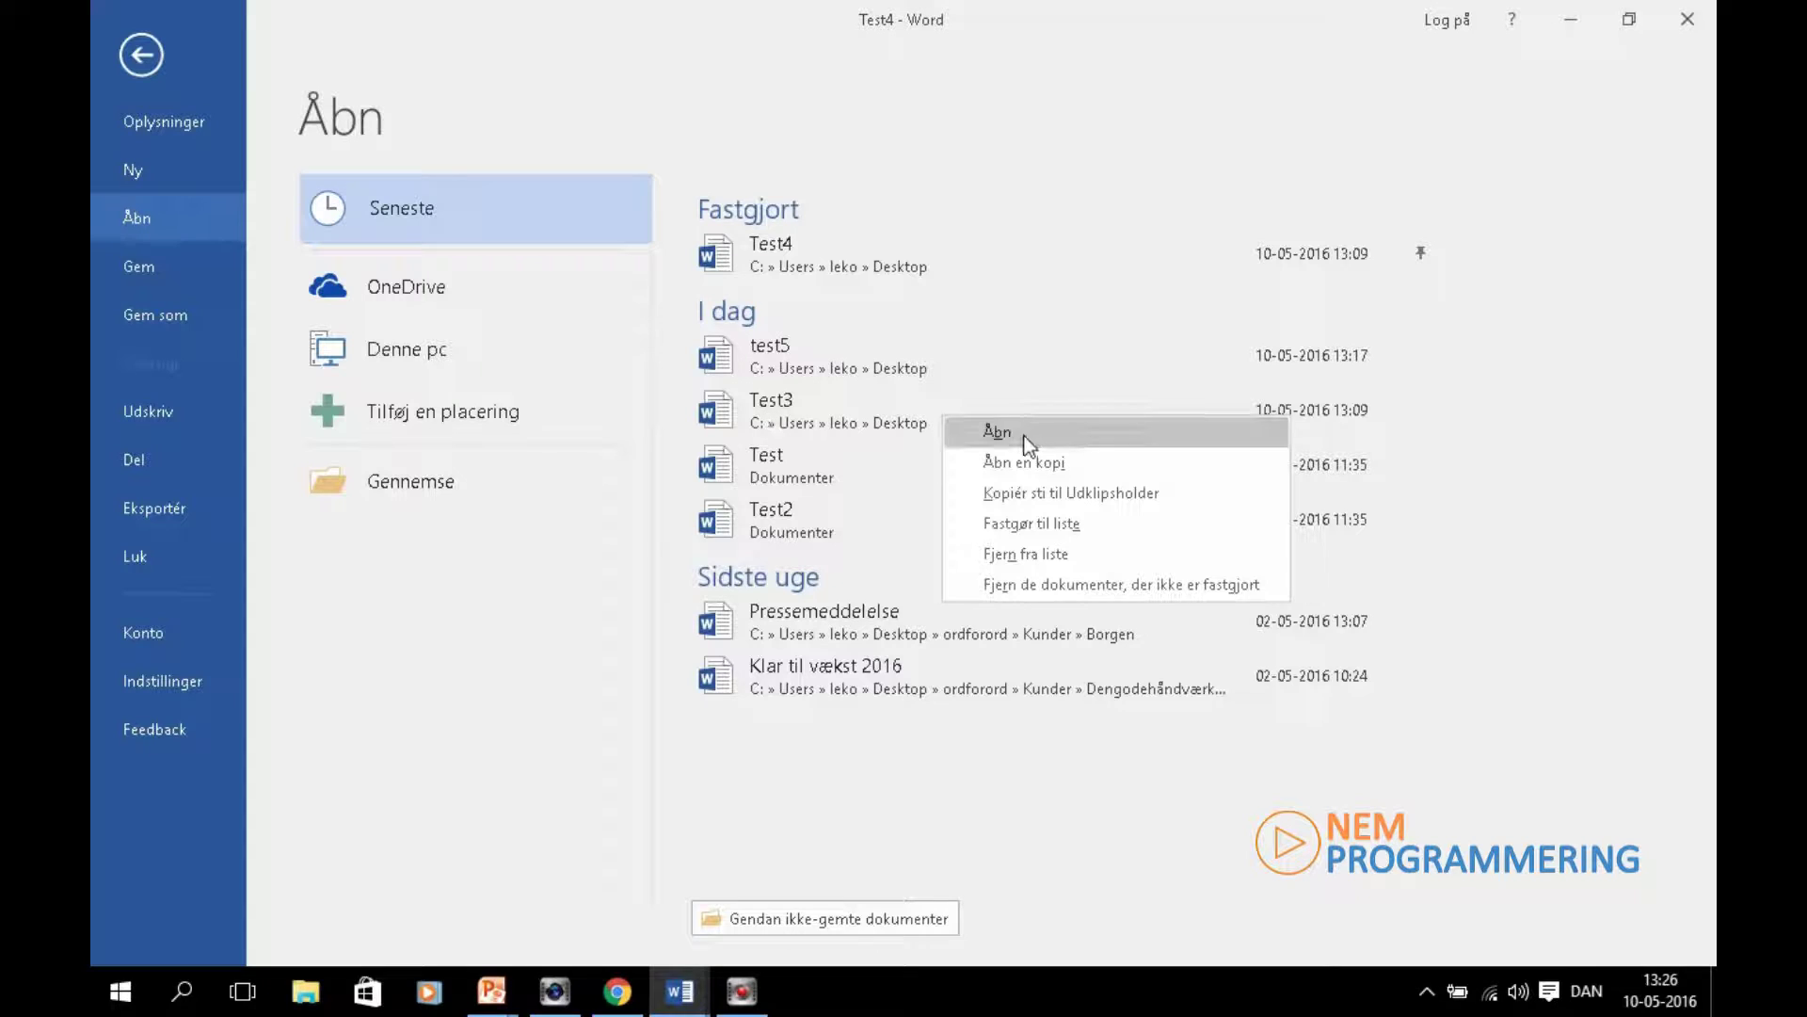
{"action": "left_click", "coordinate": [1038, 556]}
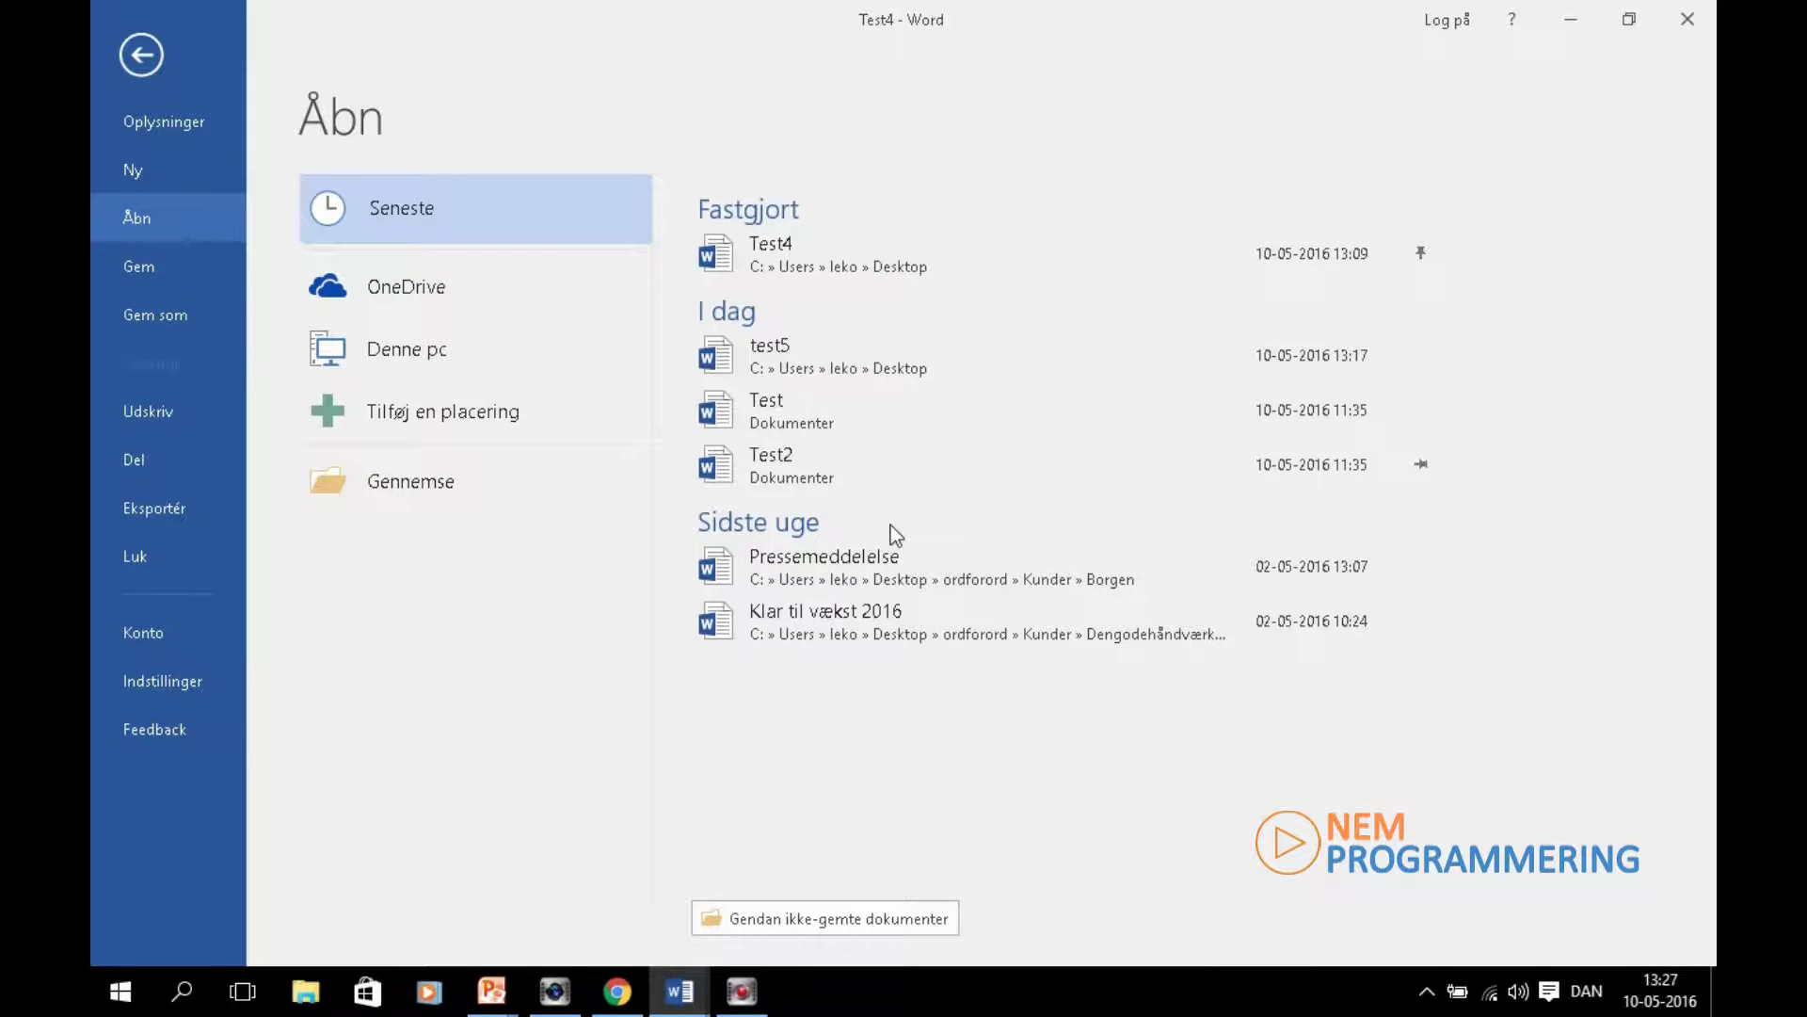
{"action": "right_click", "coordinate": [907, 368]}
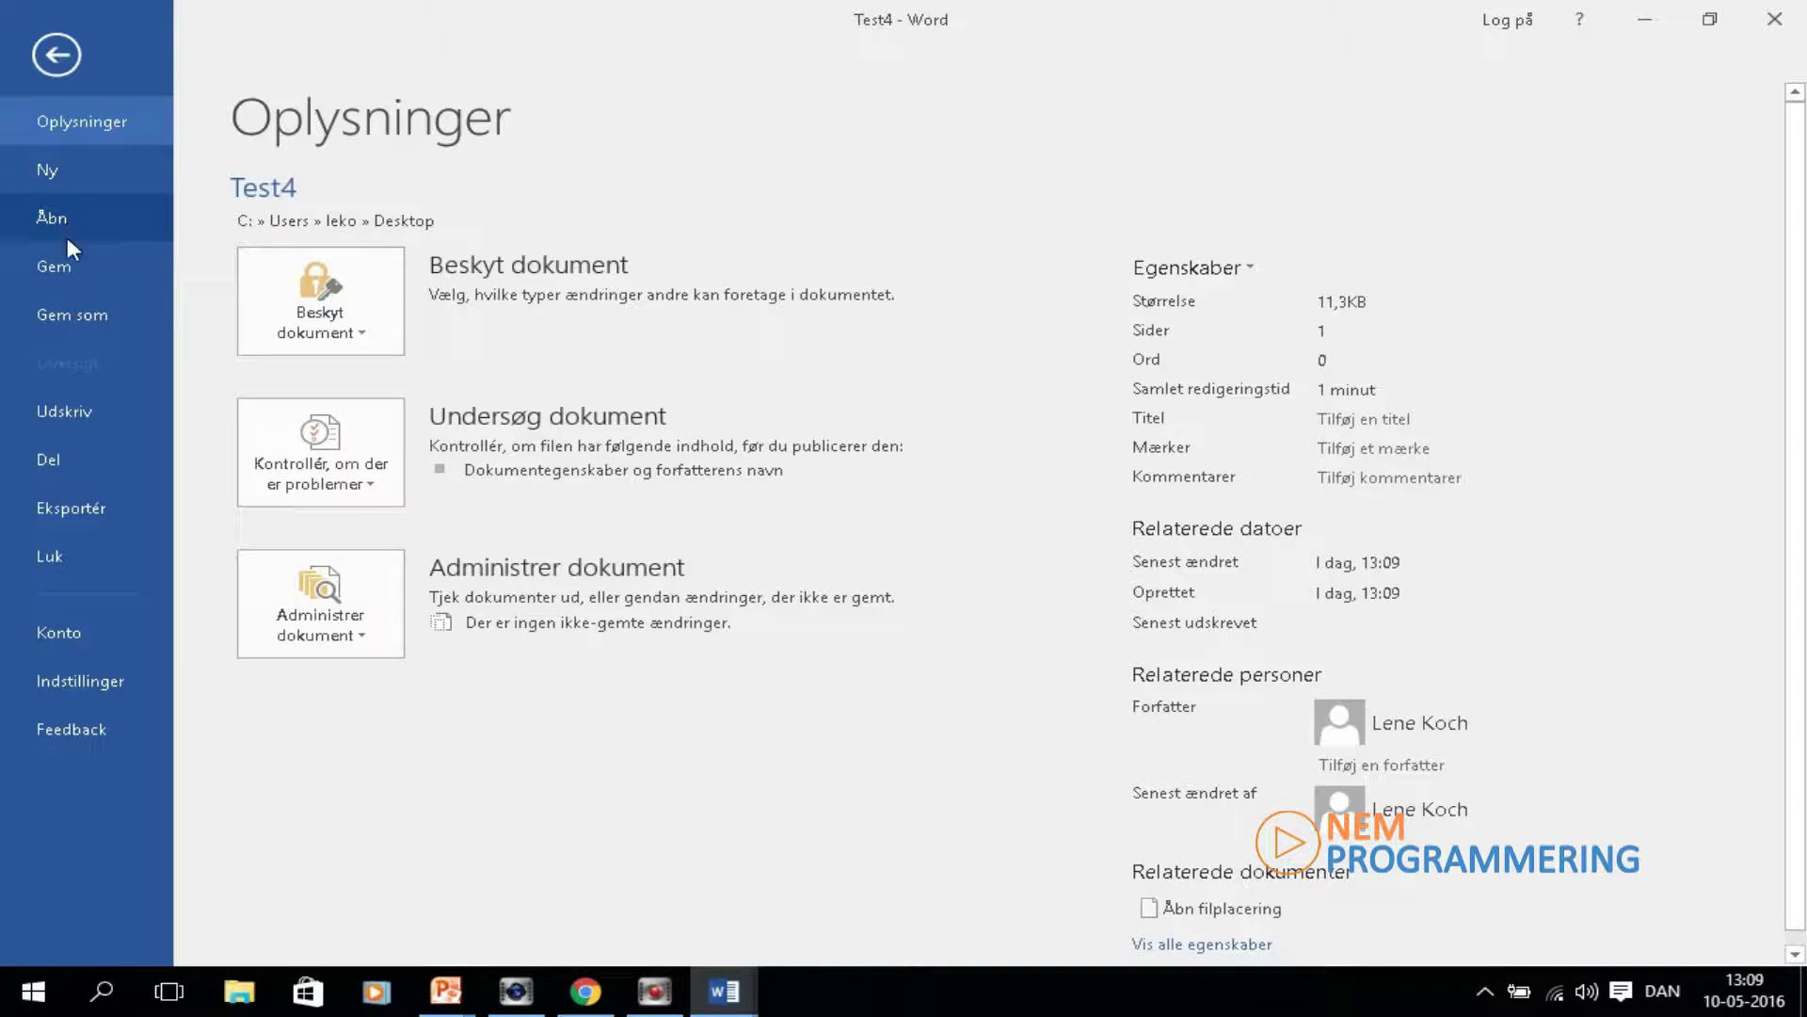
In Indstillinger > Gem, enable skipping Backstage and saving to the computer by default
{"action": "left_click", "coordinate": [82, 680]}
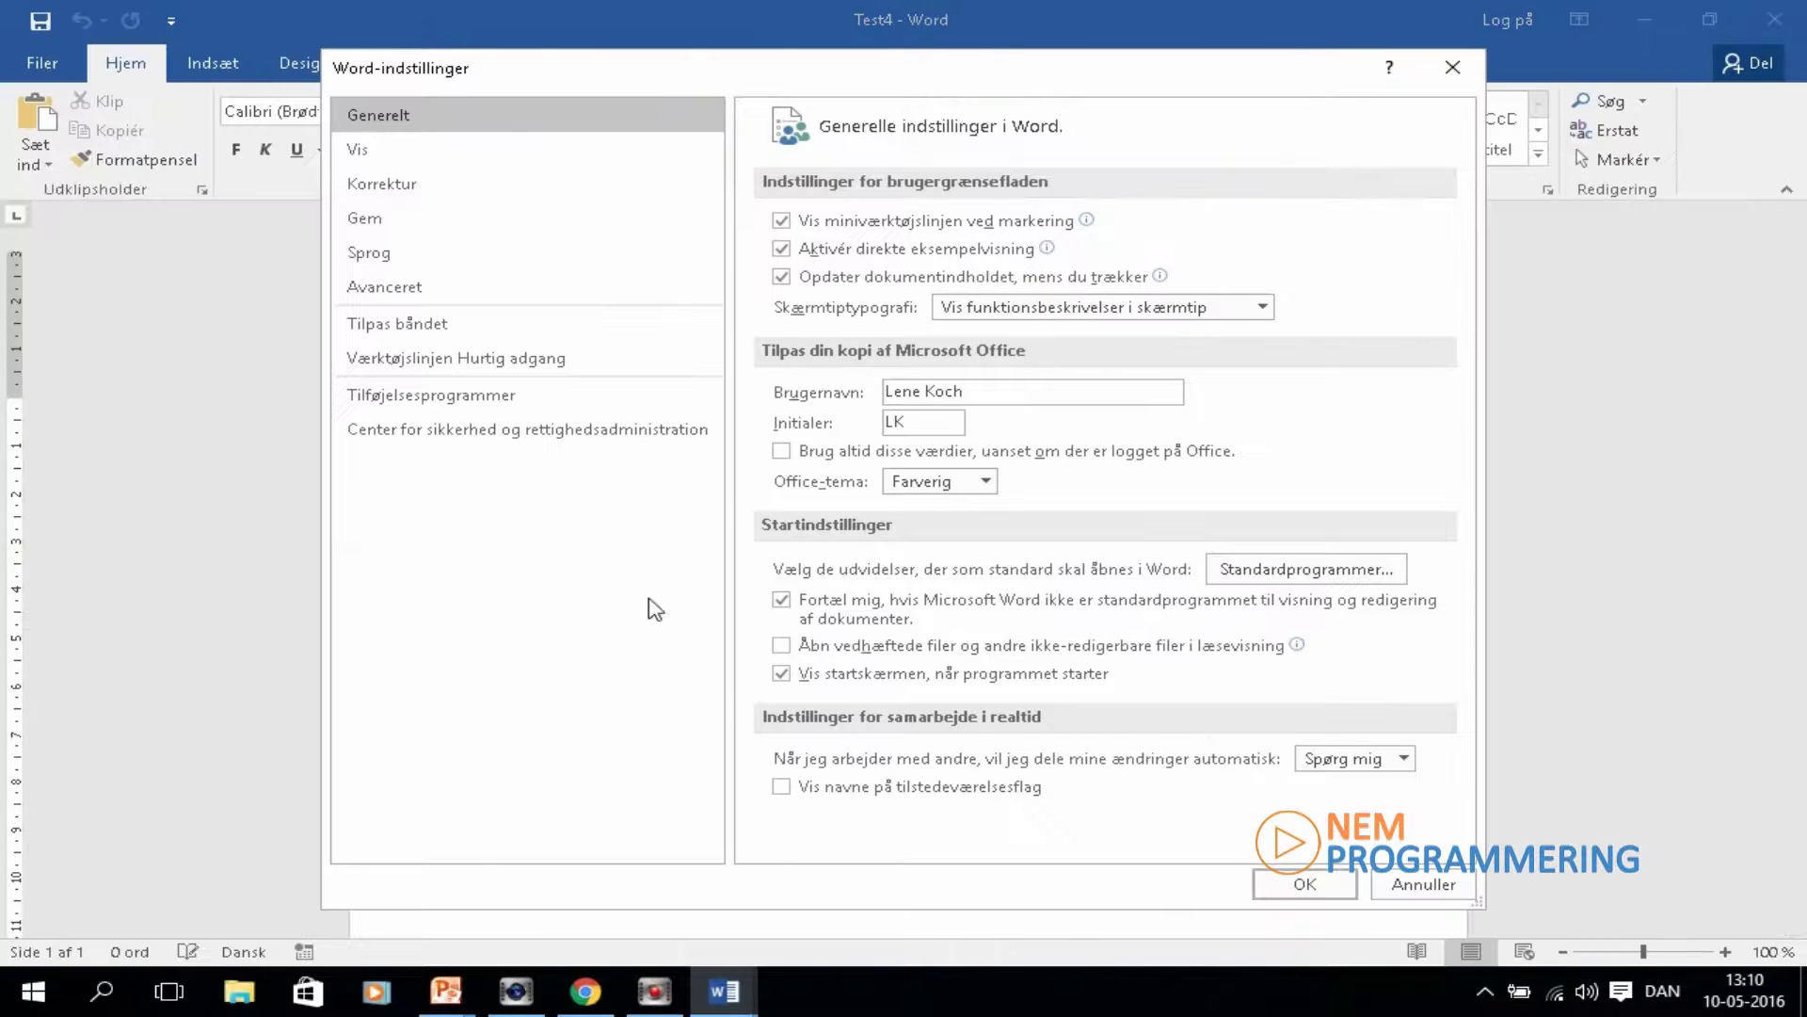
{"action": "left_click", "coordinate": [375, 222]}
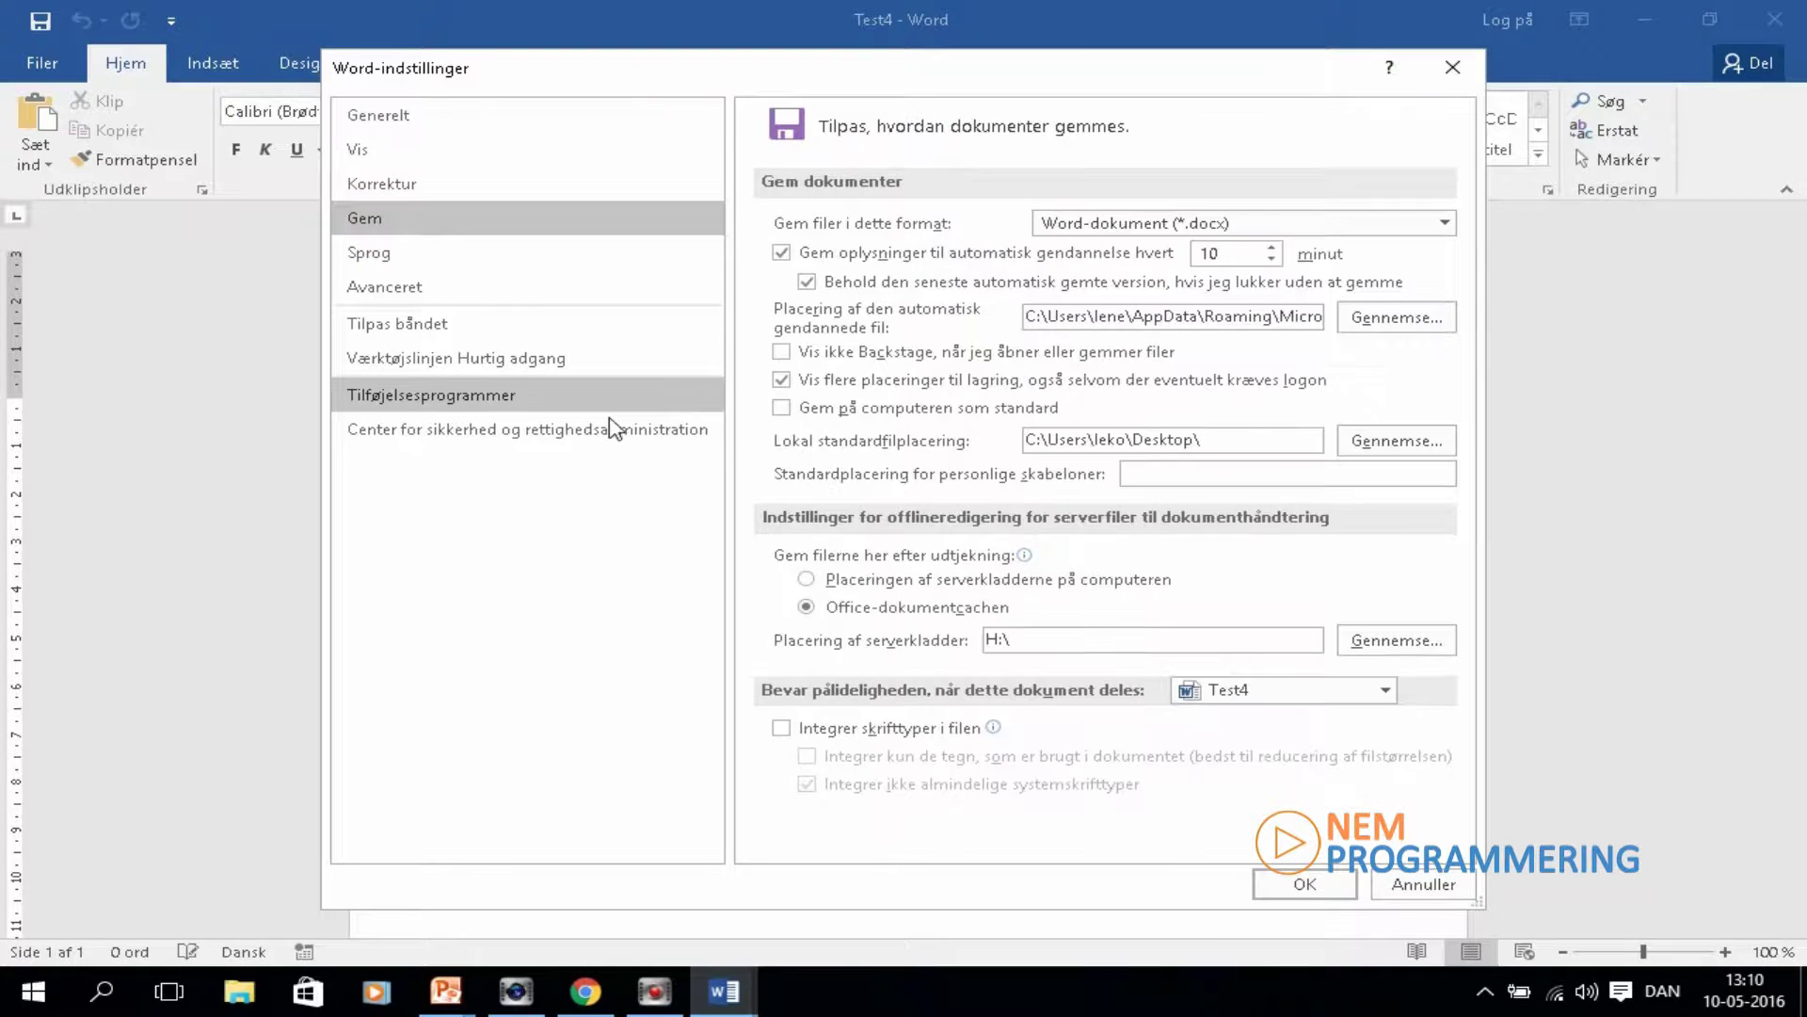
{"action": "left_click", "coordinate": [781, 356]}
{"action": "left_click", "coordinate": [782, 411]}
{"action": "left_click", "coordinate": [1305, 885]}
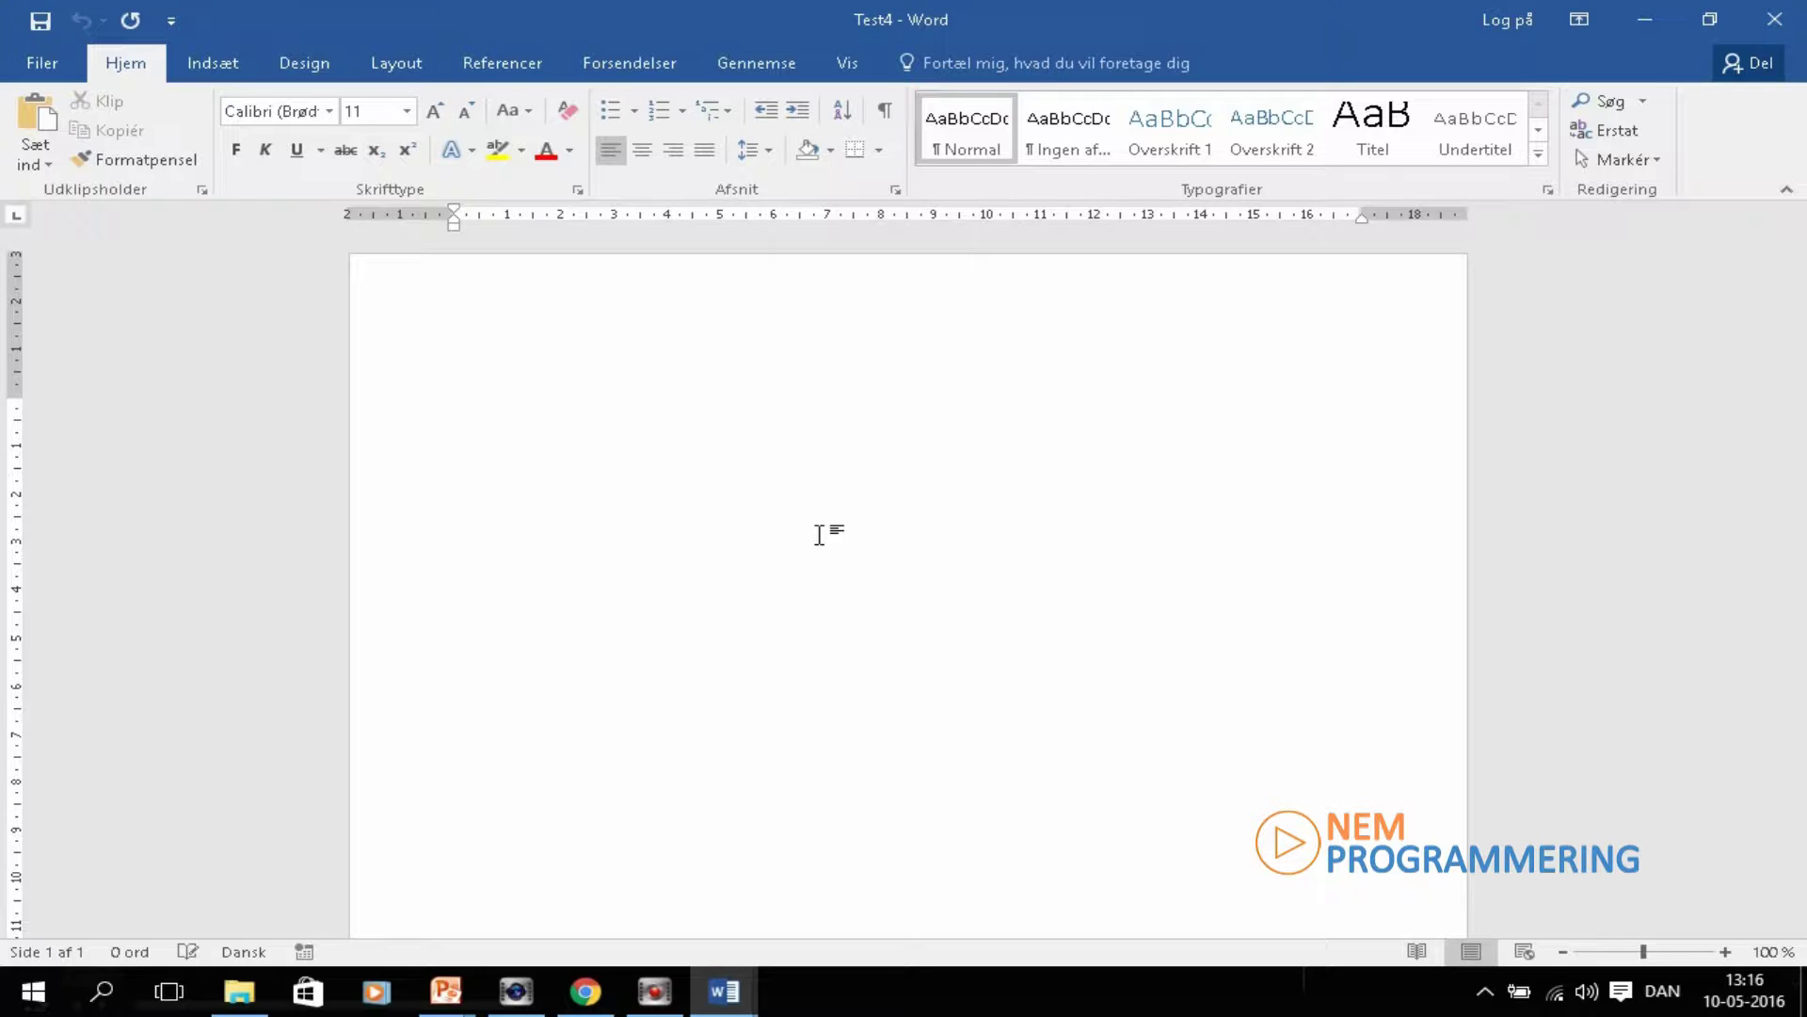
Create a new document with Ctrl+N and save it to the desktop as test5 via F12
{"action": "key", "text": "ctrl+n"}
{"action": "key", "text": "F12"}
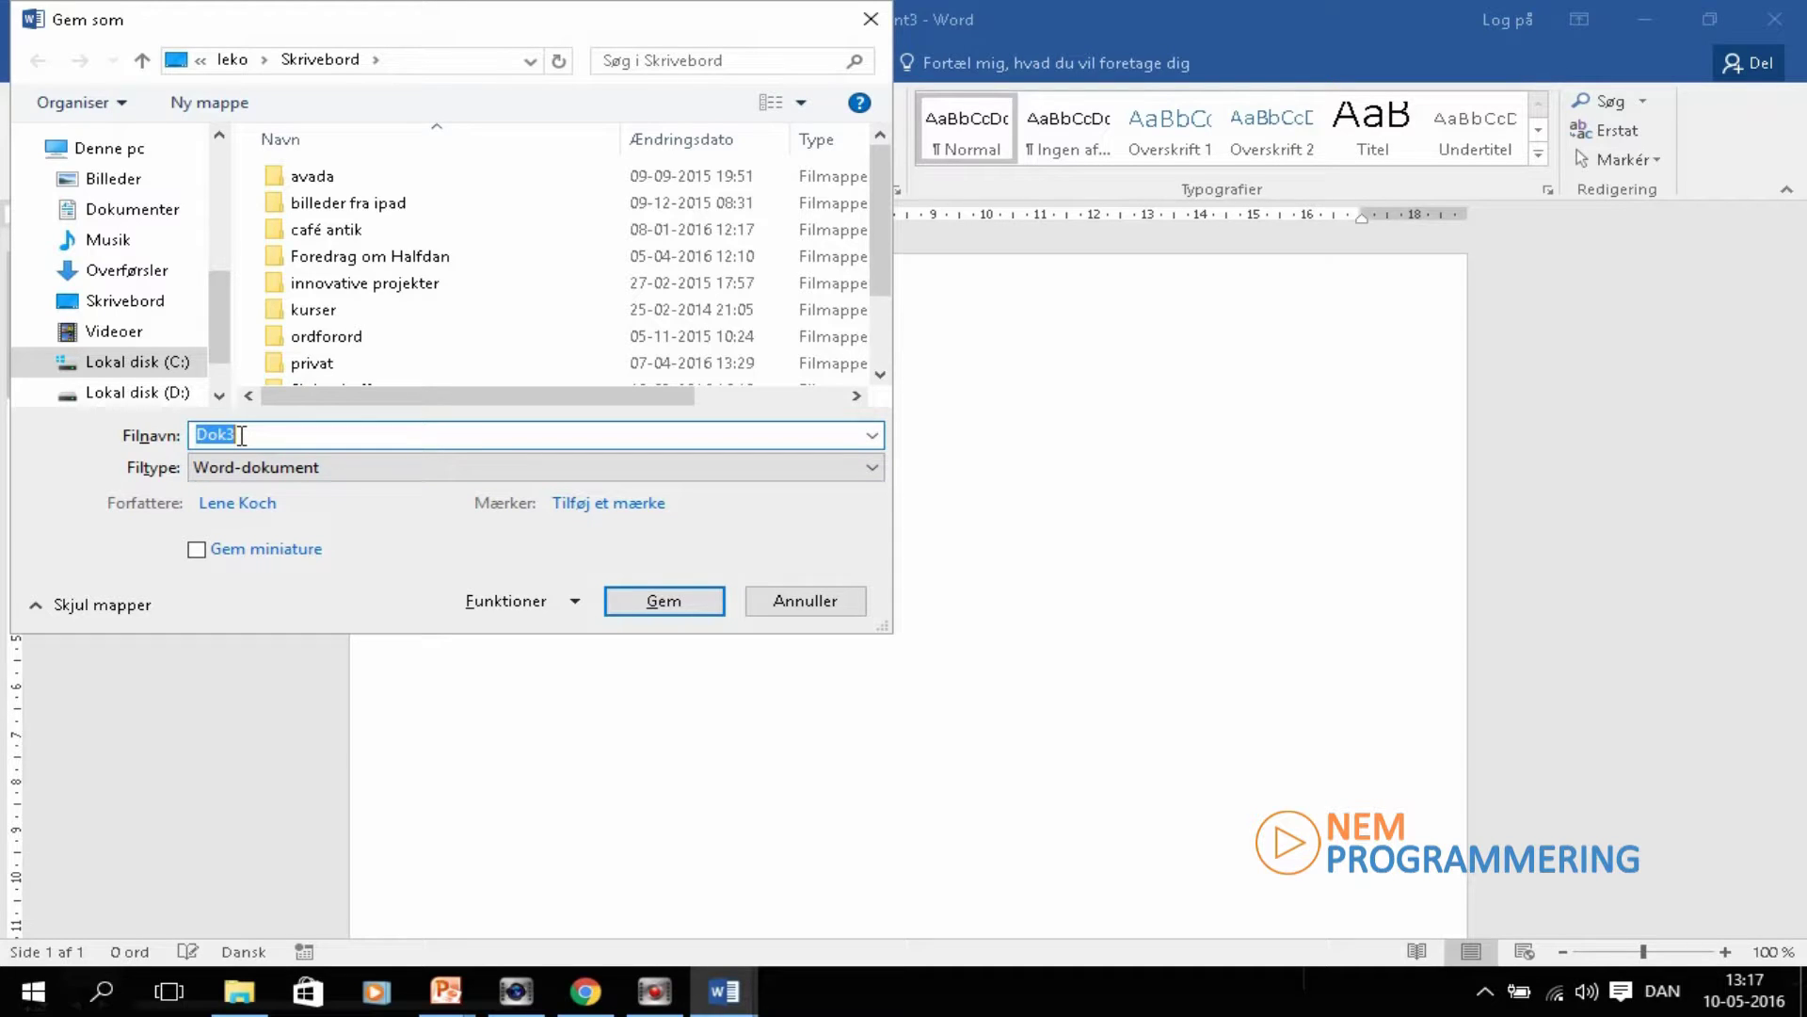
{"action": "type", "text": "test"}
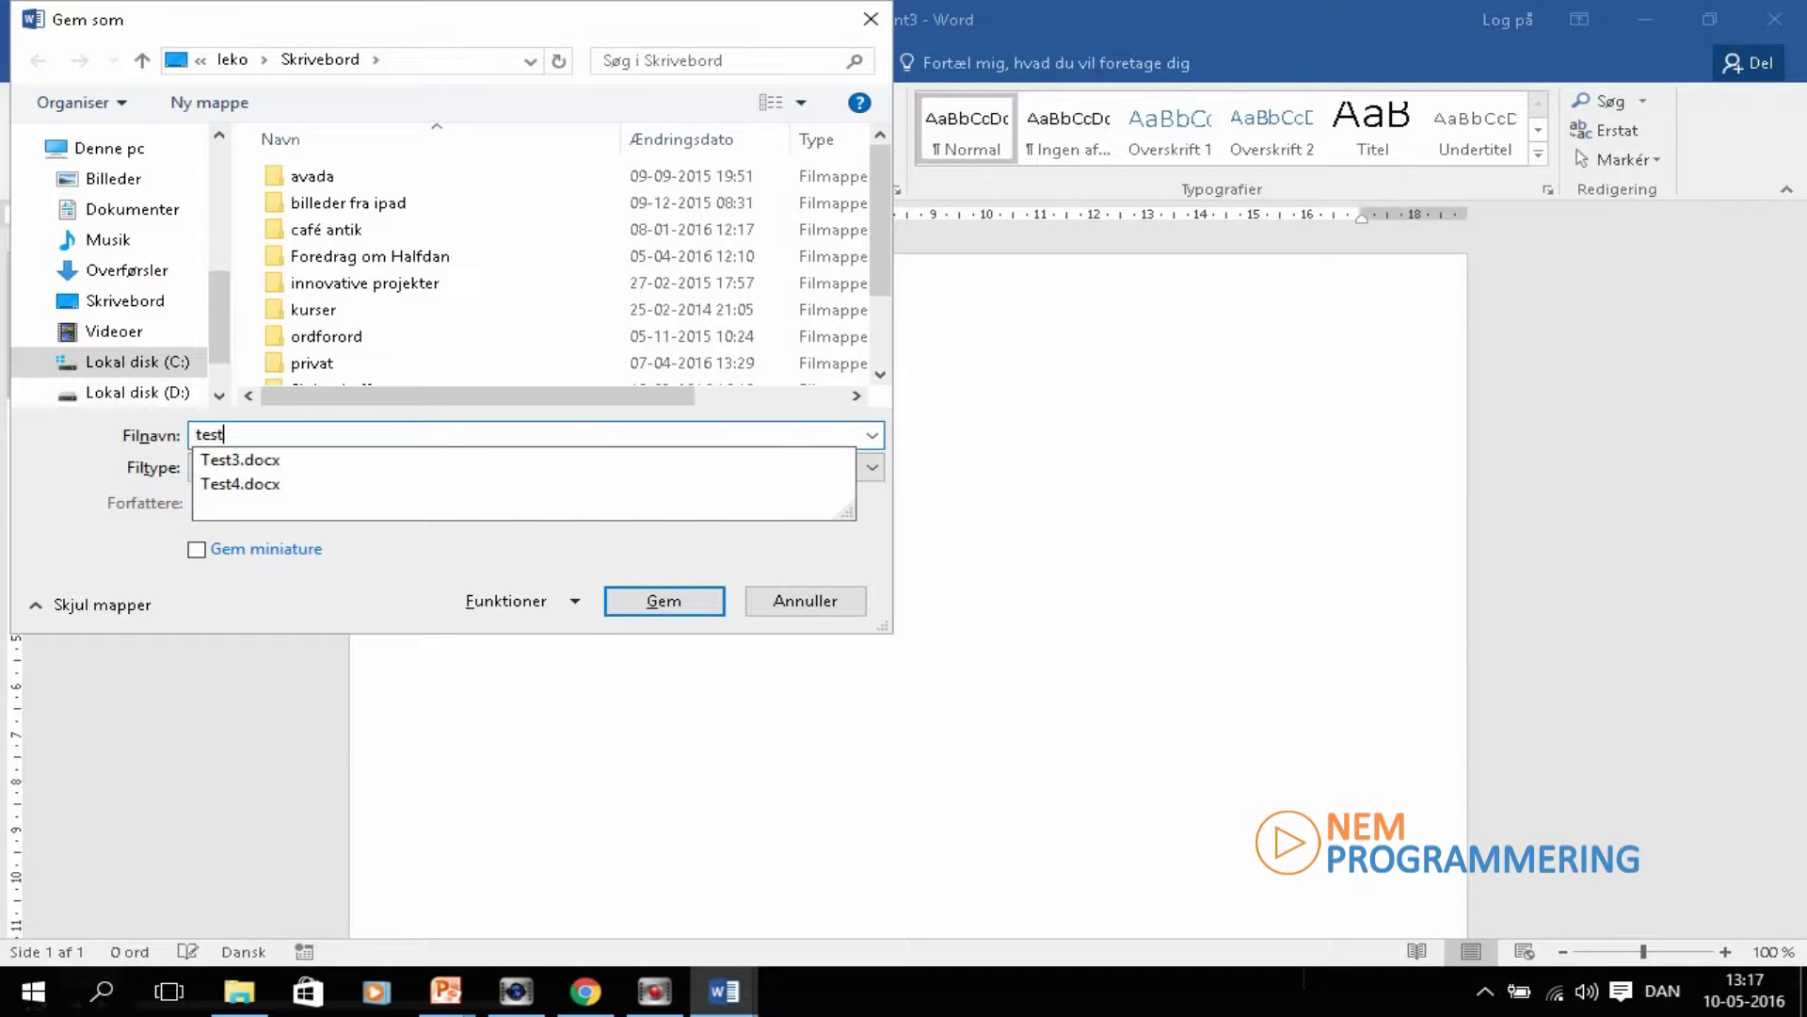
{"action": "type", "text": "5"}
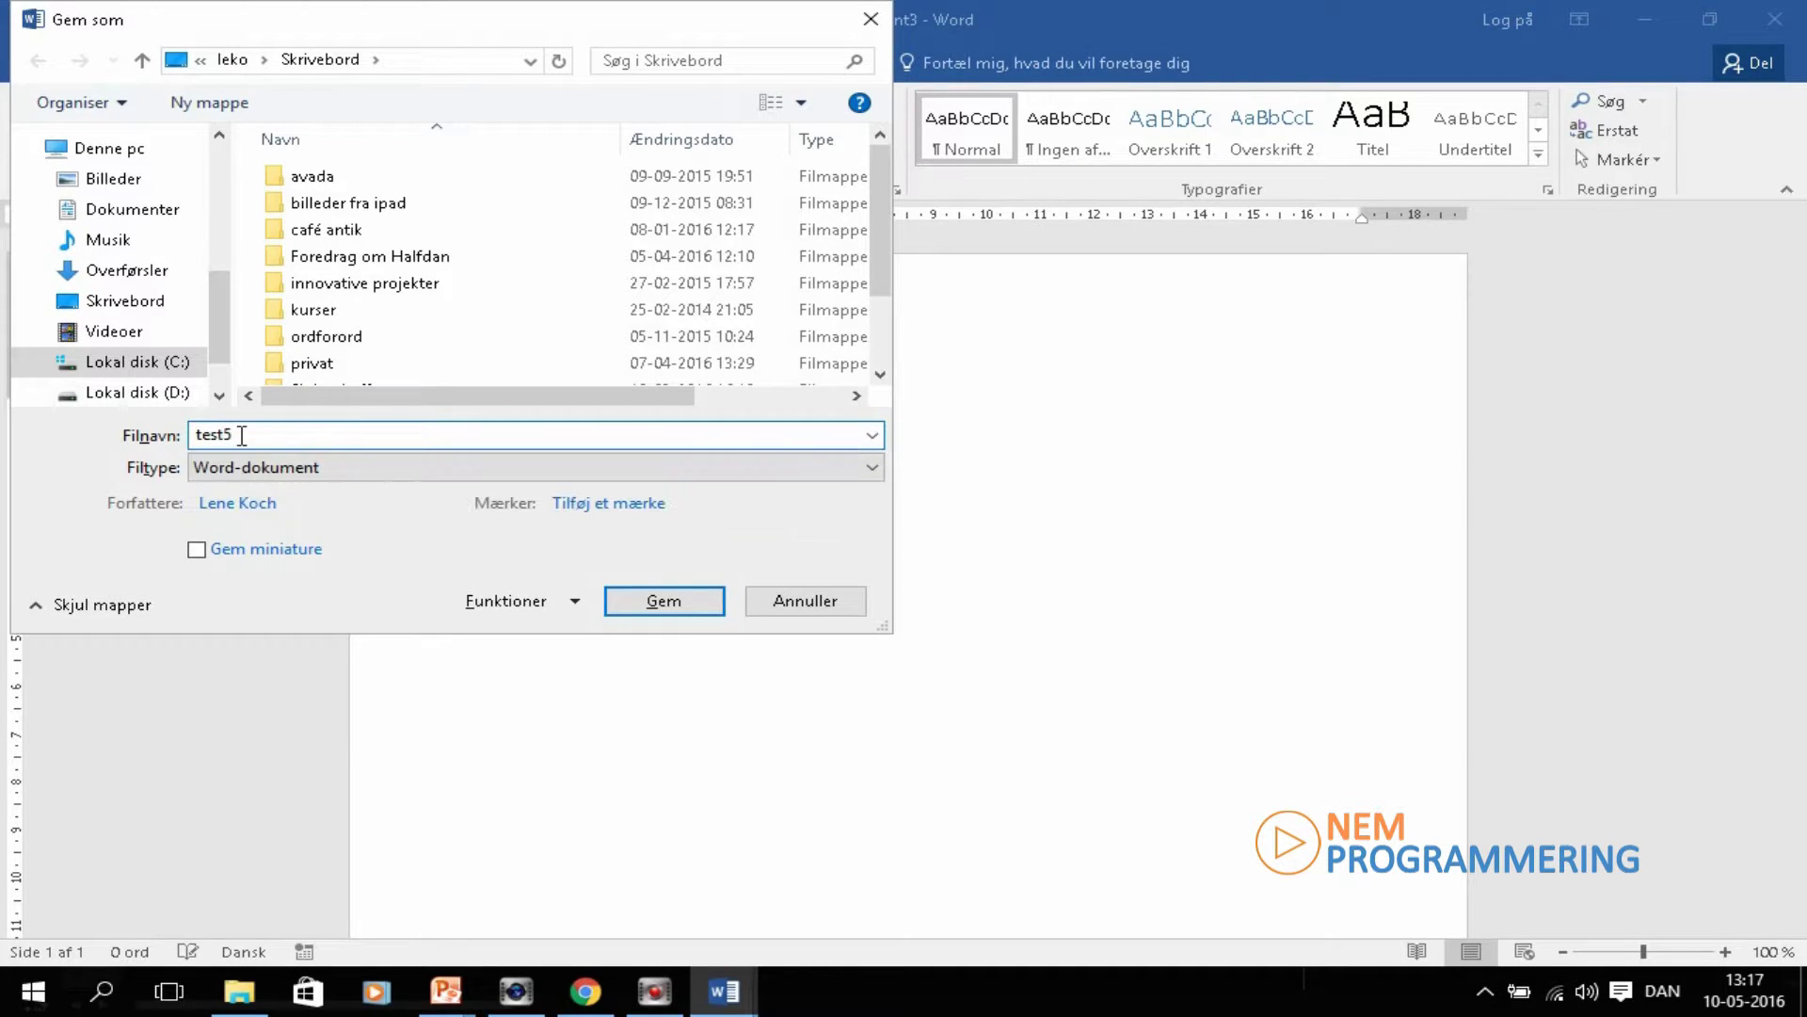
{"action": "left_click", "coordinate": [688, 607]}
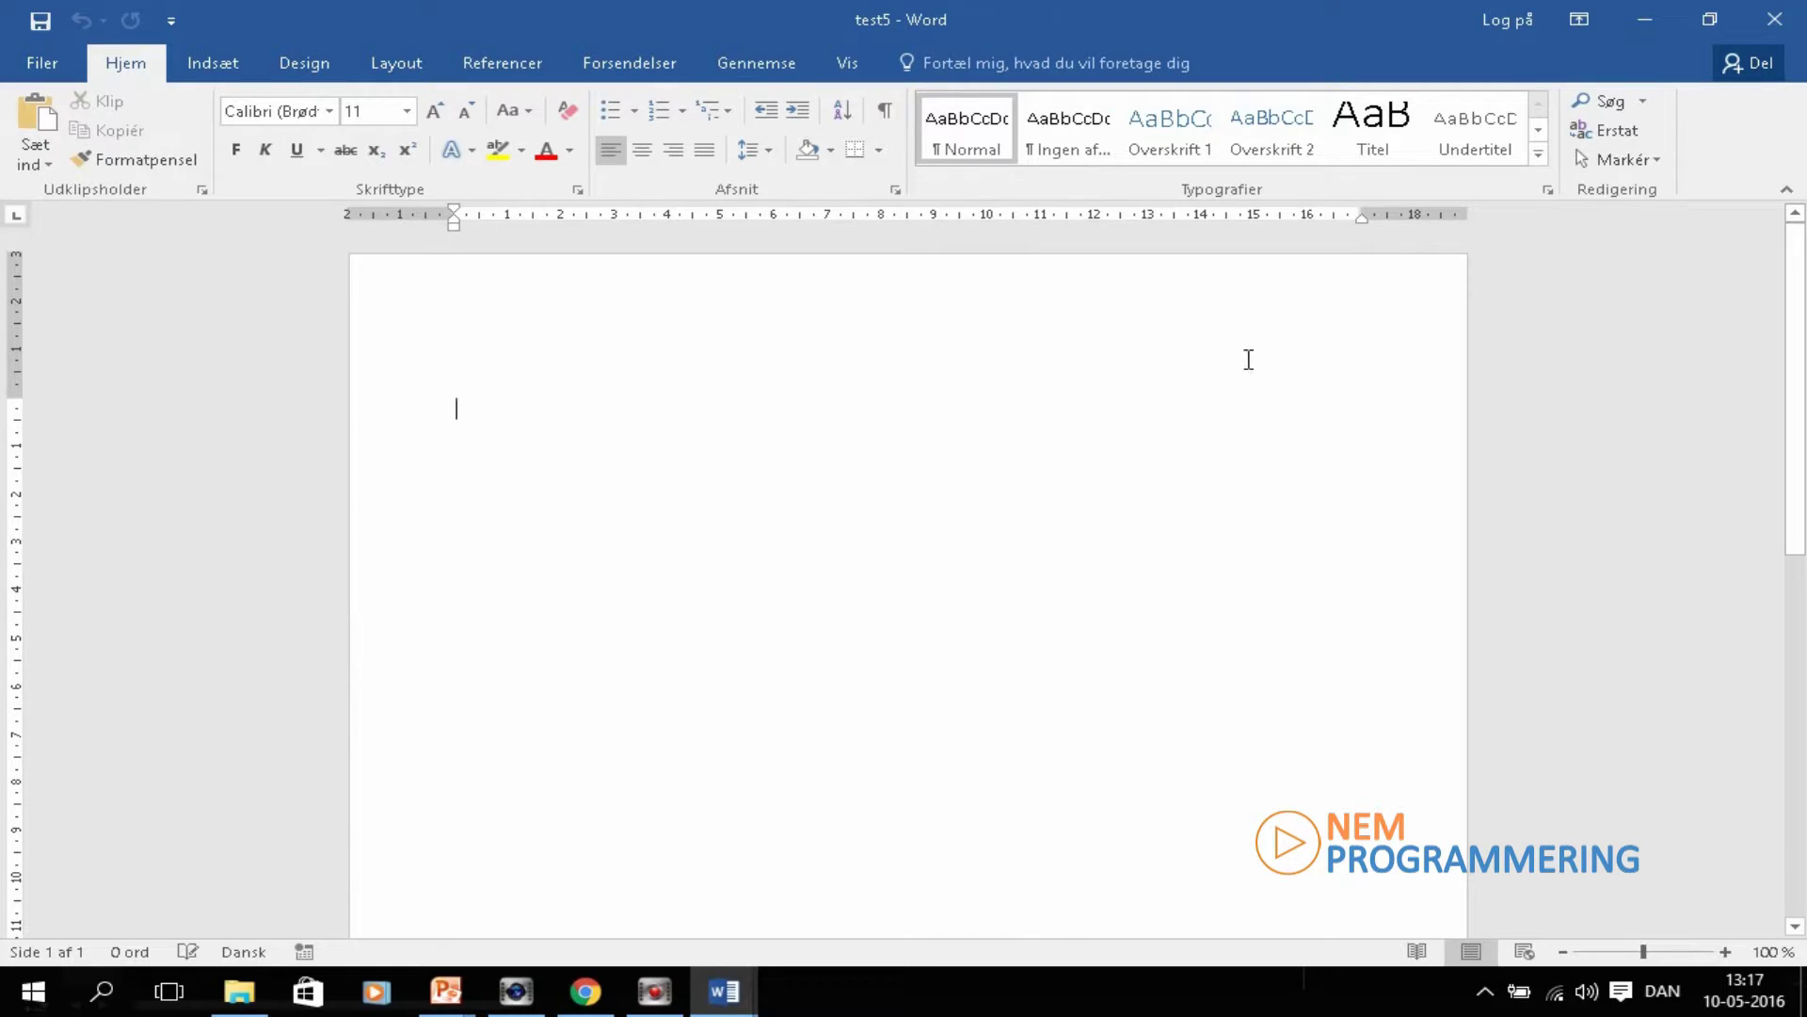
Close test5 and reopen the Test3 document from the Skrivebord (desktop) folder
{"action": "left_click", "coordinate": [1774, 19]}
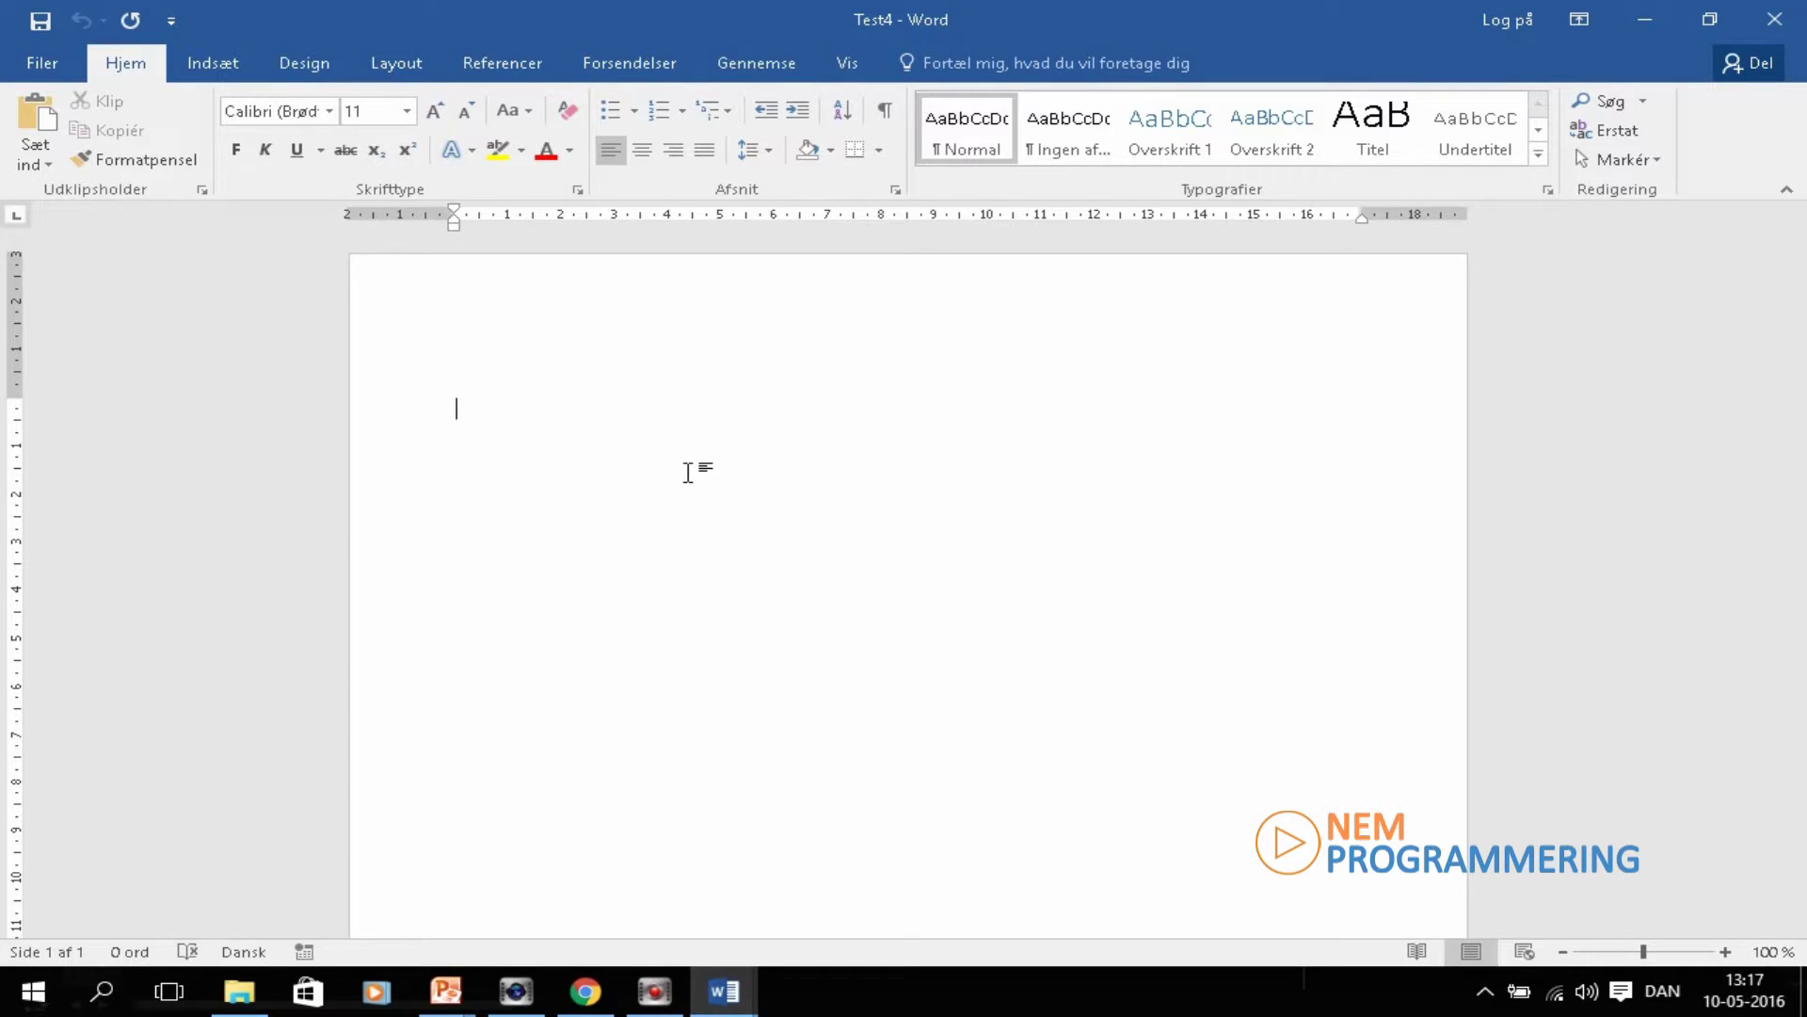
{"action": "key", "text": "ctrl+F12"}
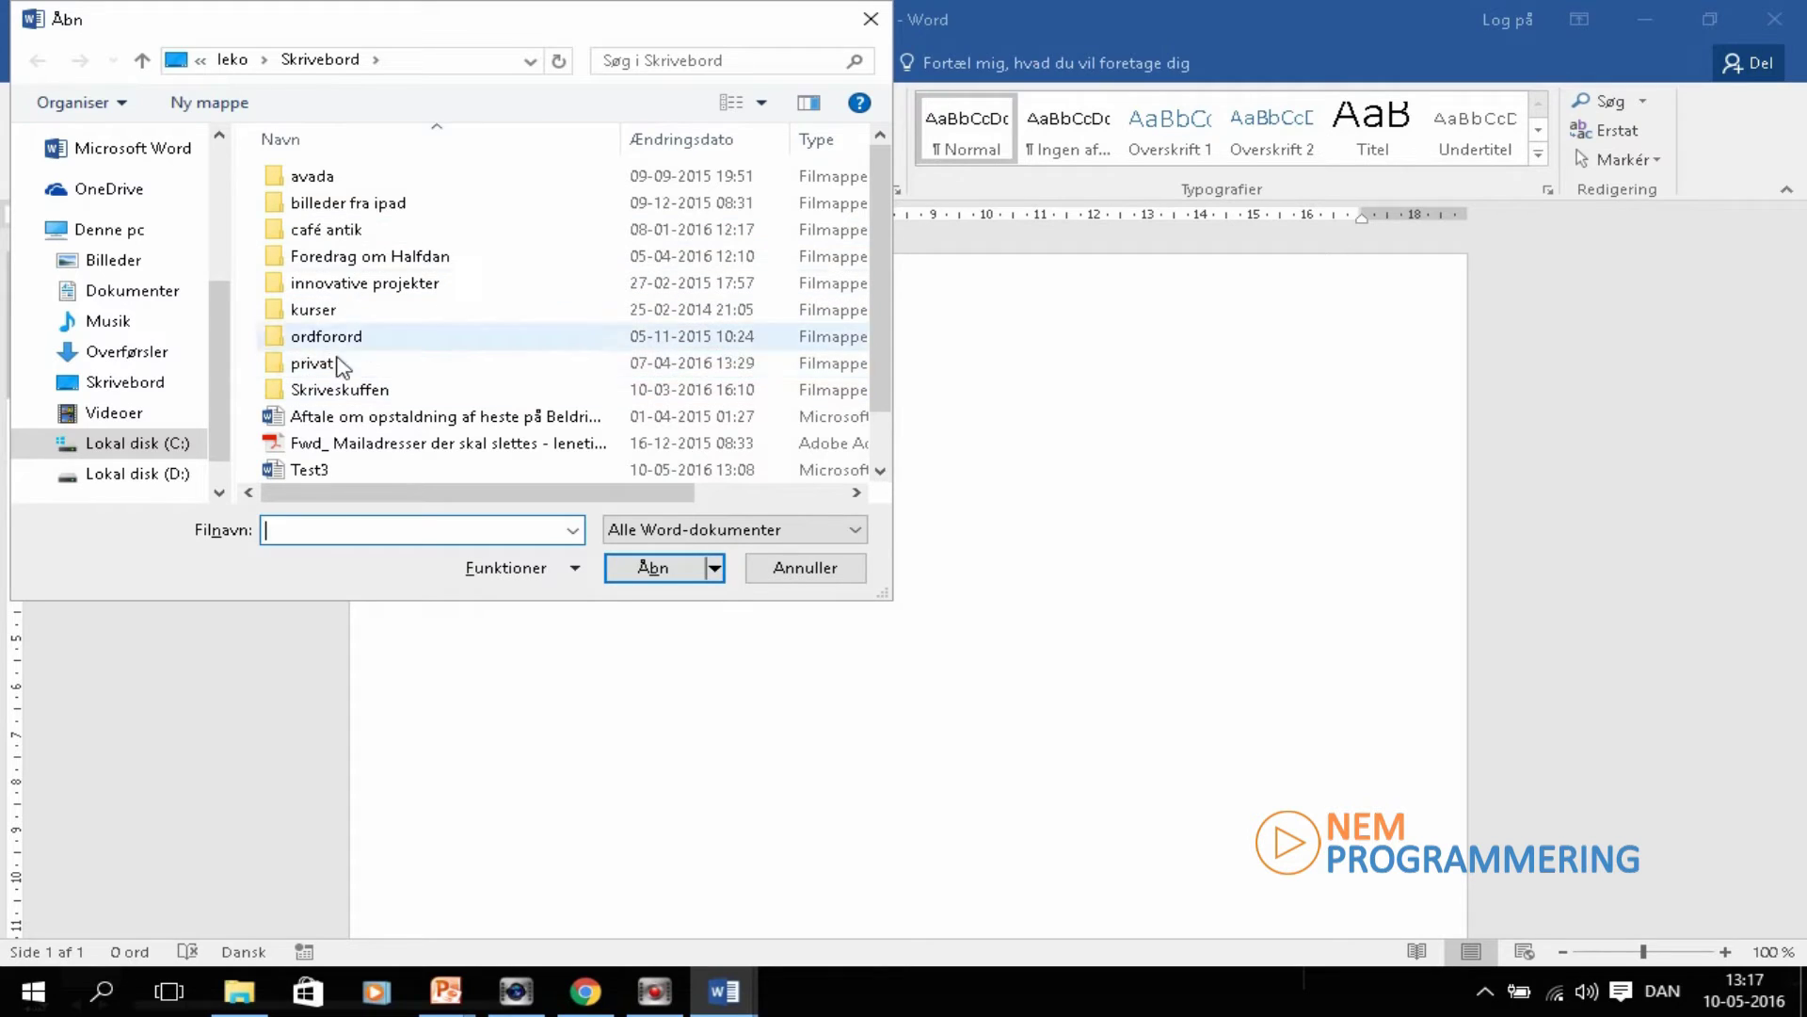
{"action": "left_click", "coordinate": [315, 470]}
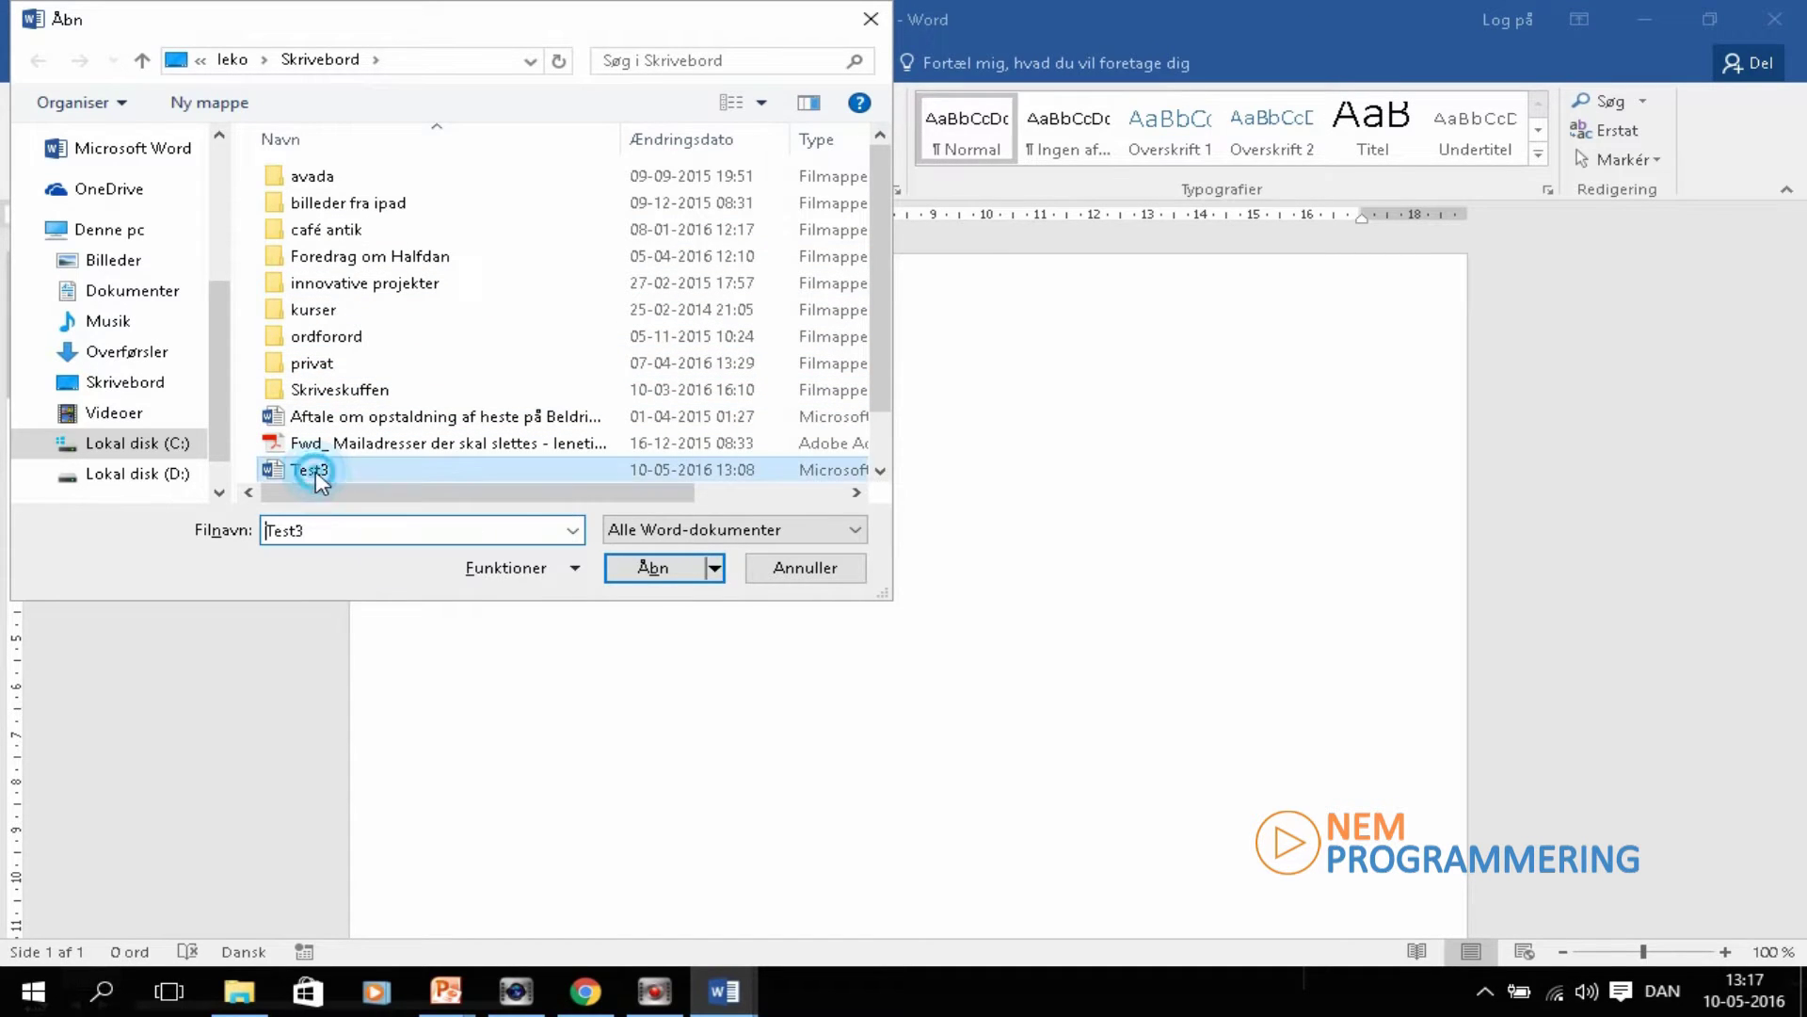
{"action": "left_click", "coordinate": [663, 569]}
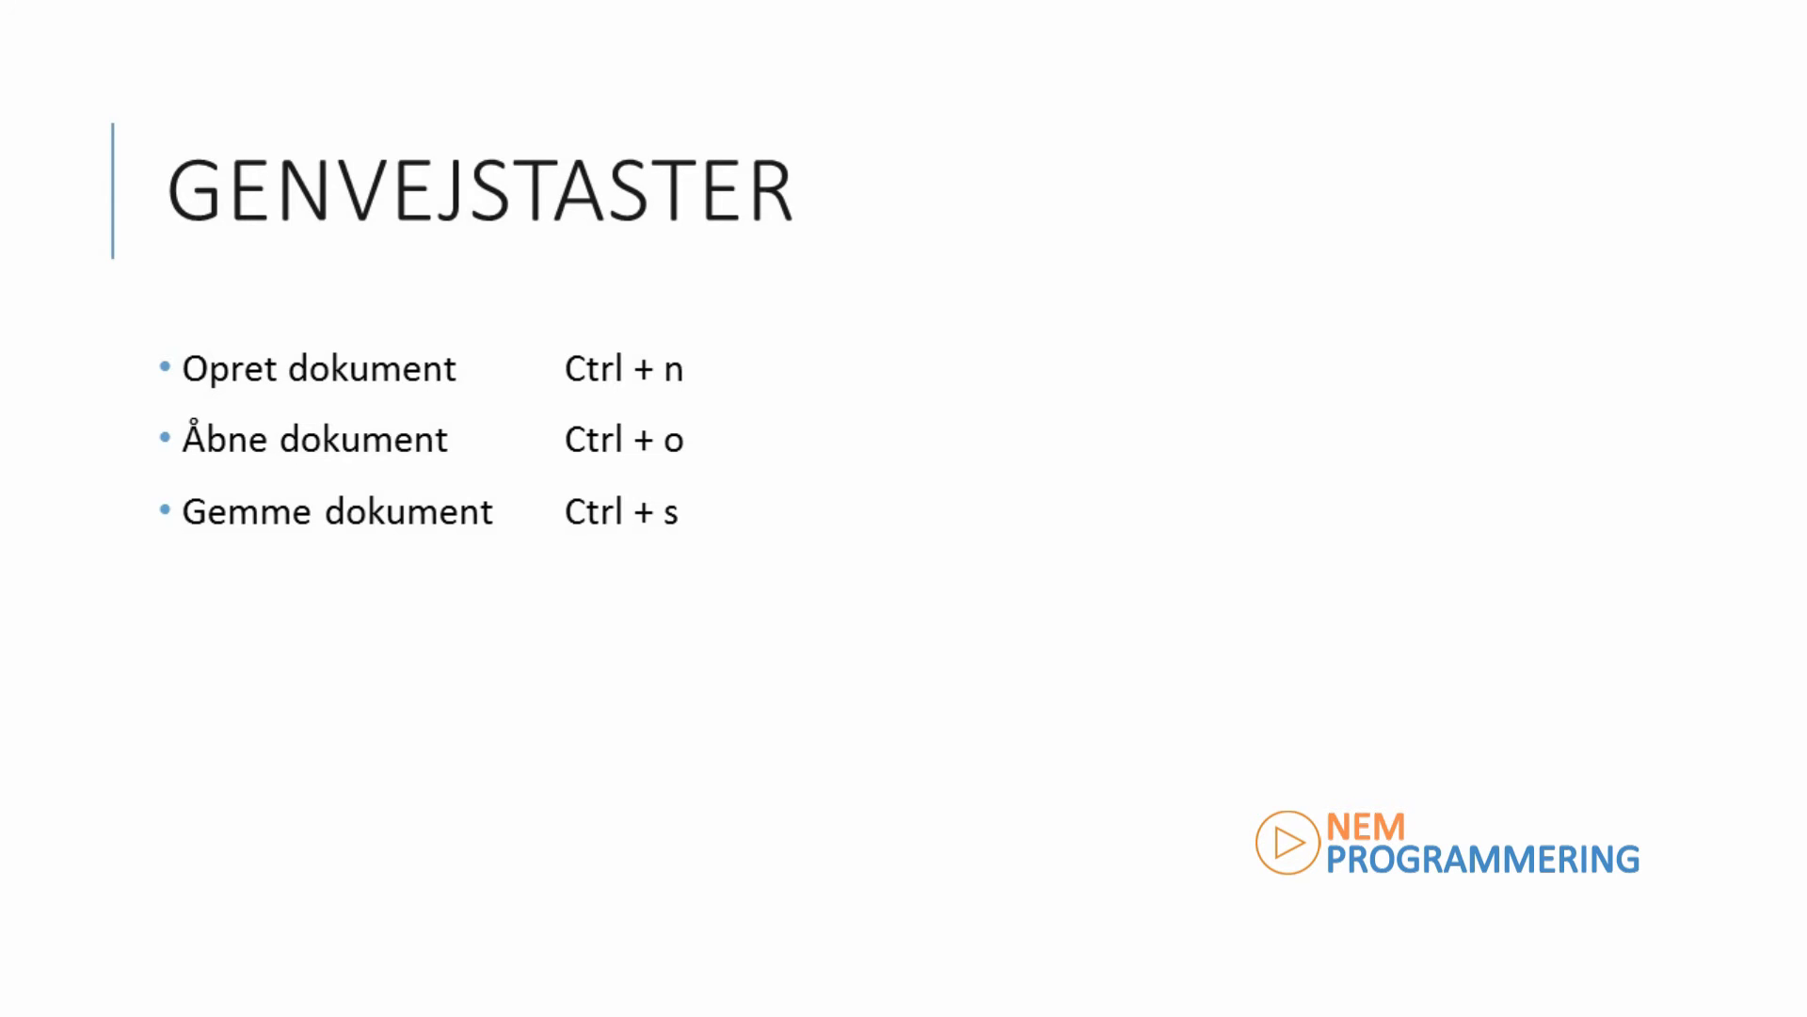
Advance the slideshow to the Næste video slide previewing the template topics
{"action": "key", "text": "Right"}
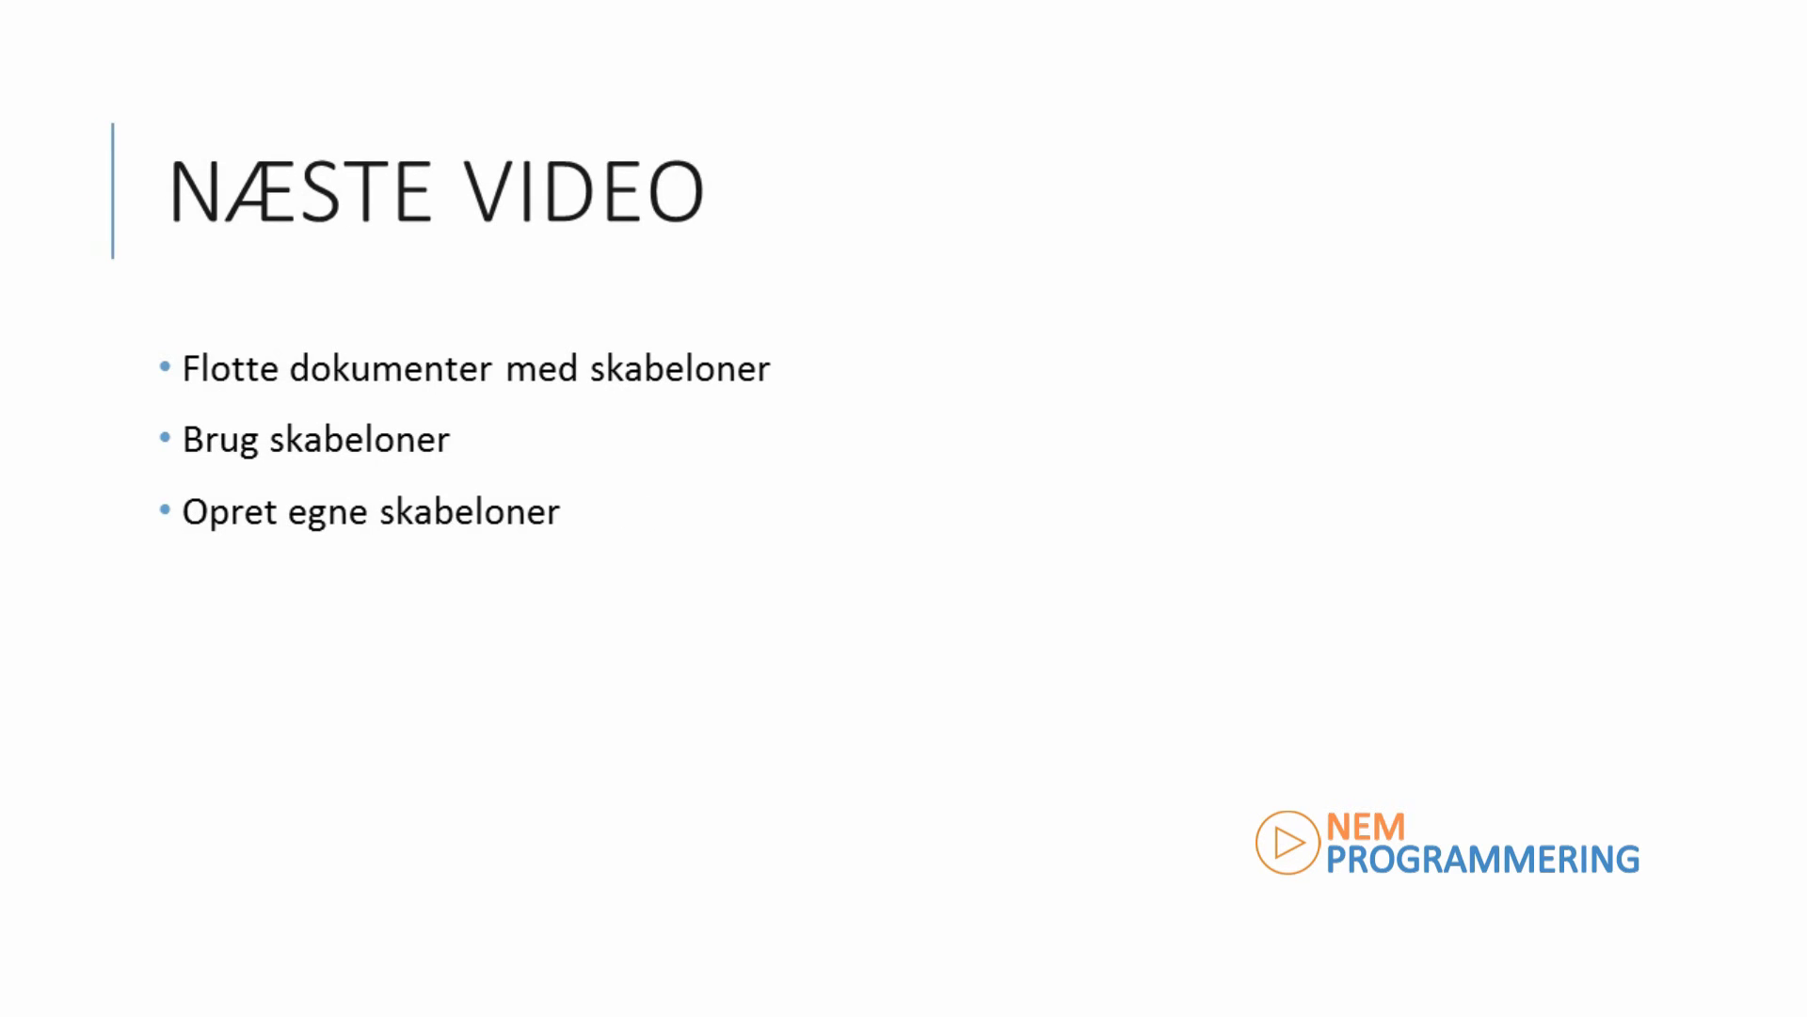